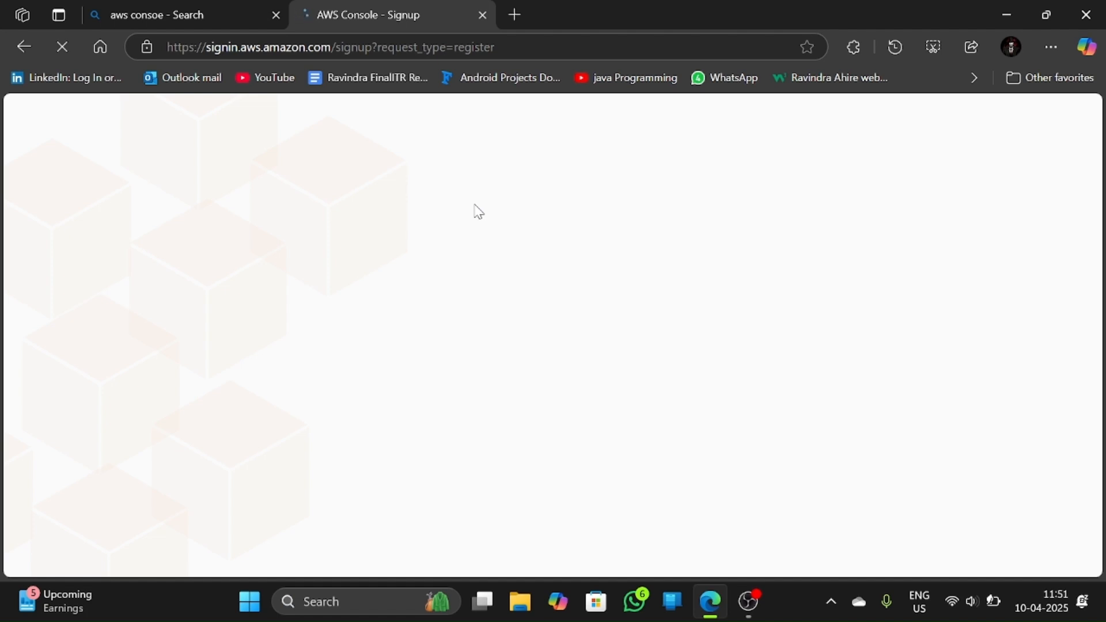
- Type the root user email address, dismiss the autofill suggestions, and go to the AWS account name field
{"action": "scroll", "coordinate": [704, 304], "scroll_direction": "down", "scroll_amount": 3}
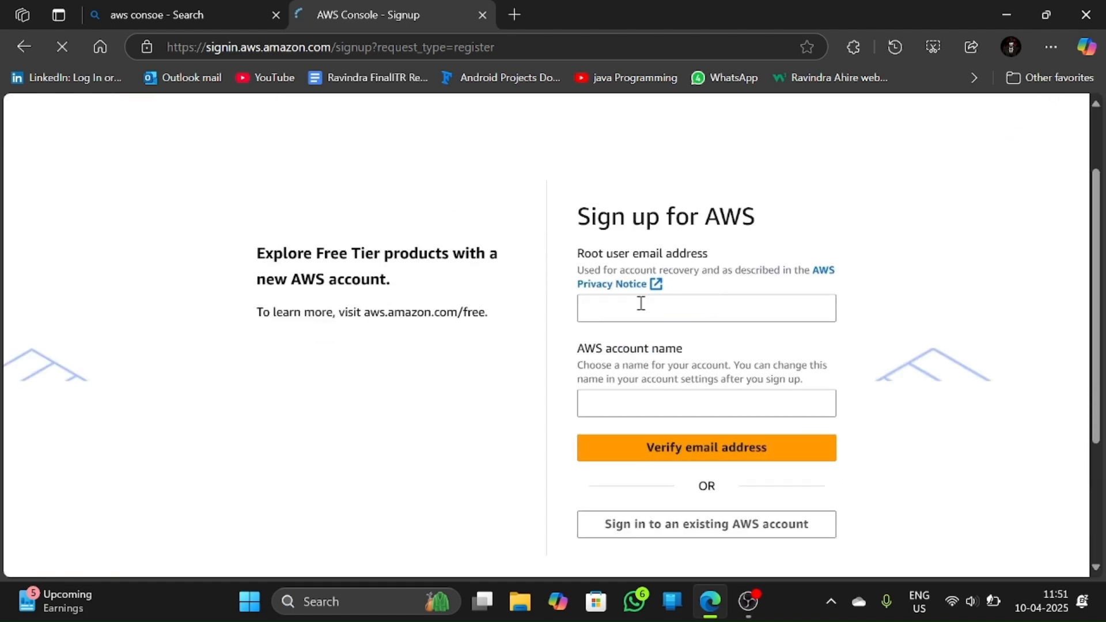
{"action": "left_click", "coordinate": [689, 236]}
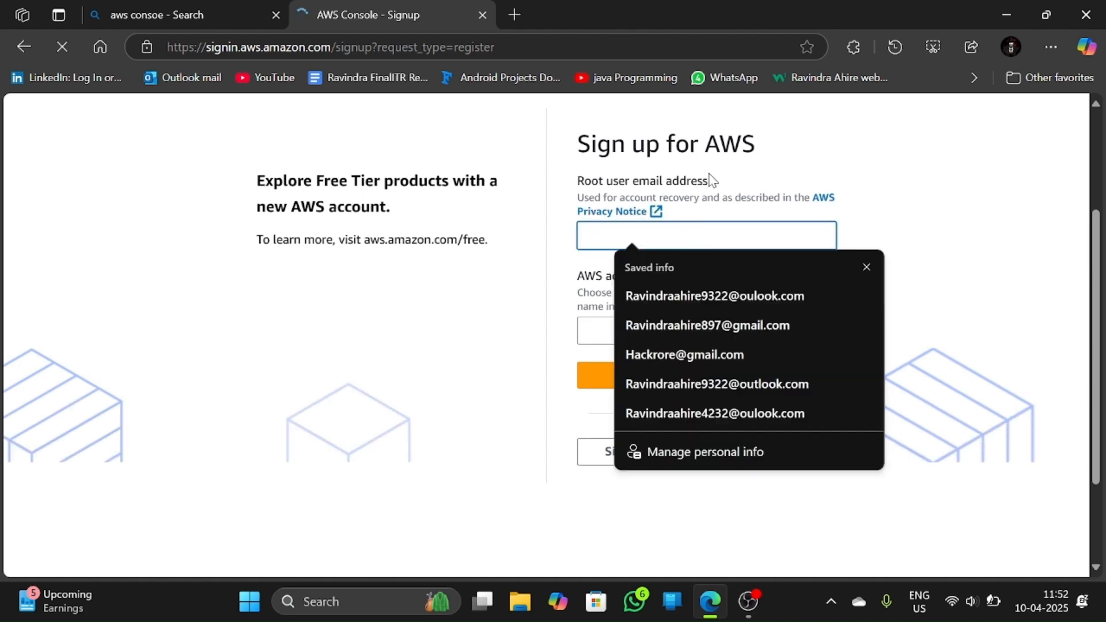
{"action": "left_click", "coordinate": [717, 180]}
{"action": "left_click_drag", "start_coordinate": [578, 180], "coordinate": [708, 180]}
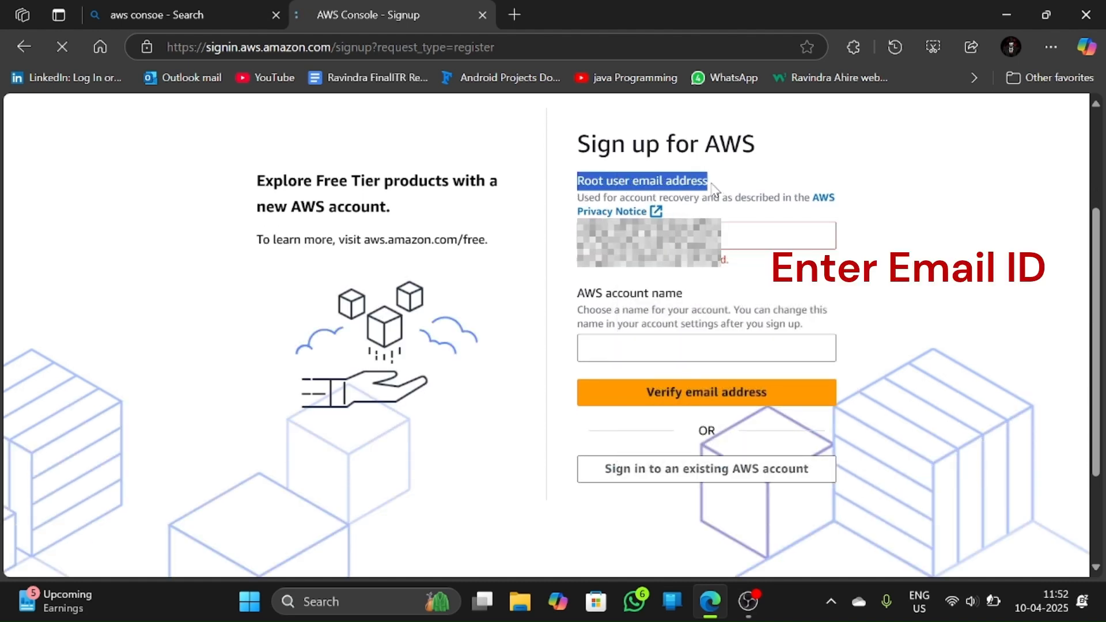
{"action": "left_click", "coordinate": [778, 235]}
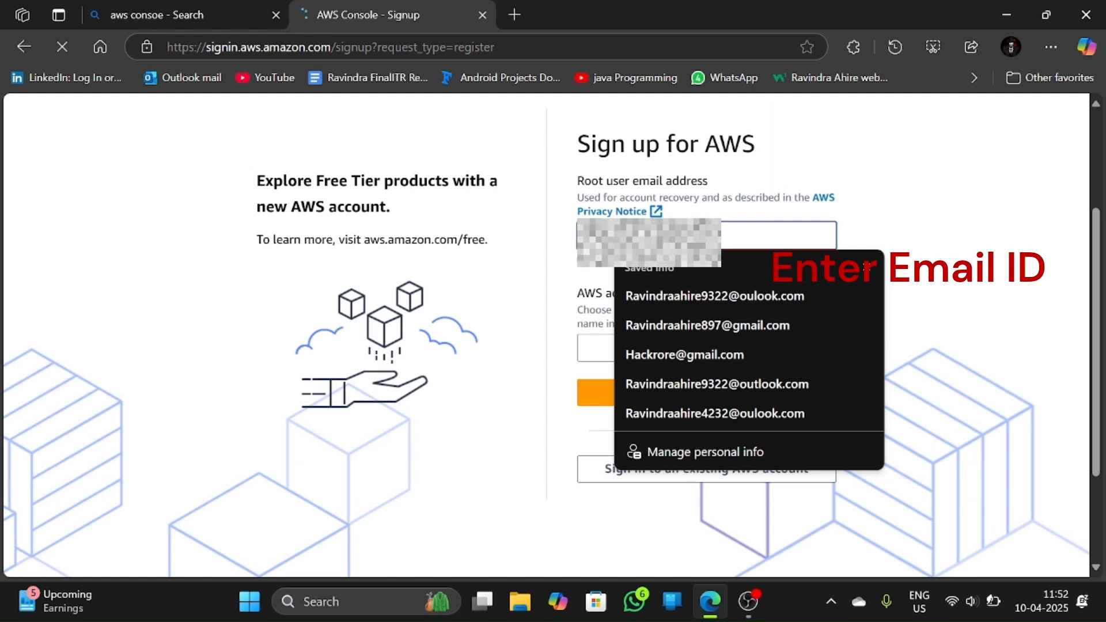
{"action": "type", "text": "h"}
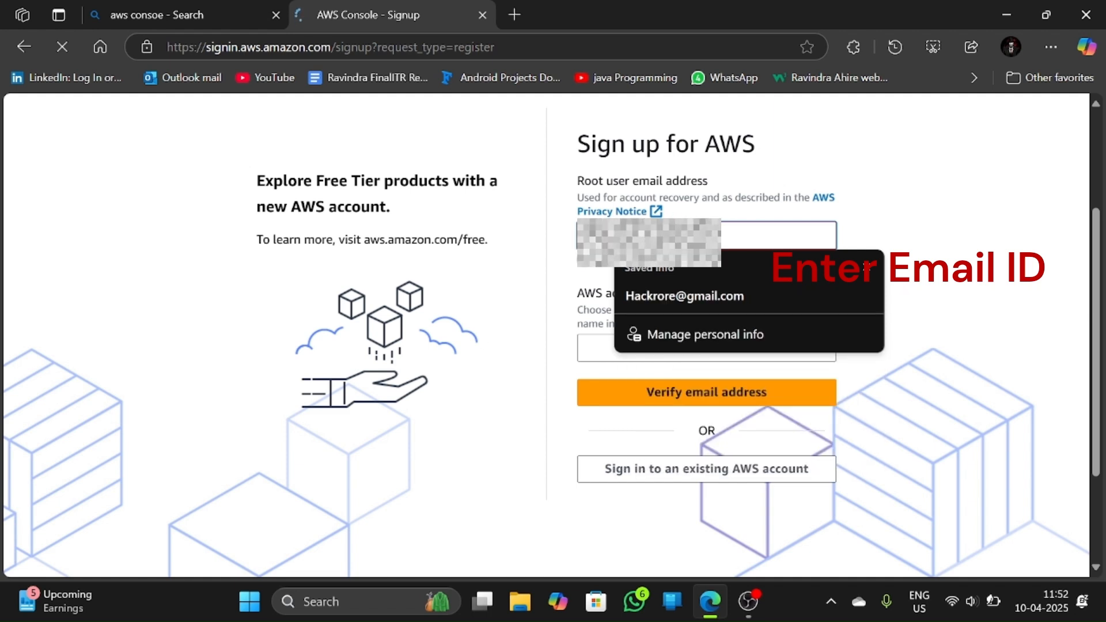
{"action": "type", "text": "h"}
{"action": "key", "text": "BackSpace"}
{"action": "type", "text": "h"}
{"action": "left_click", "coordinate": [876, 265]}
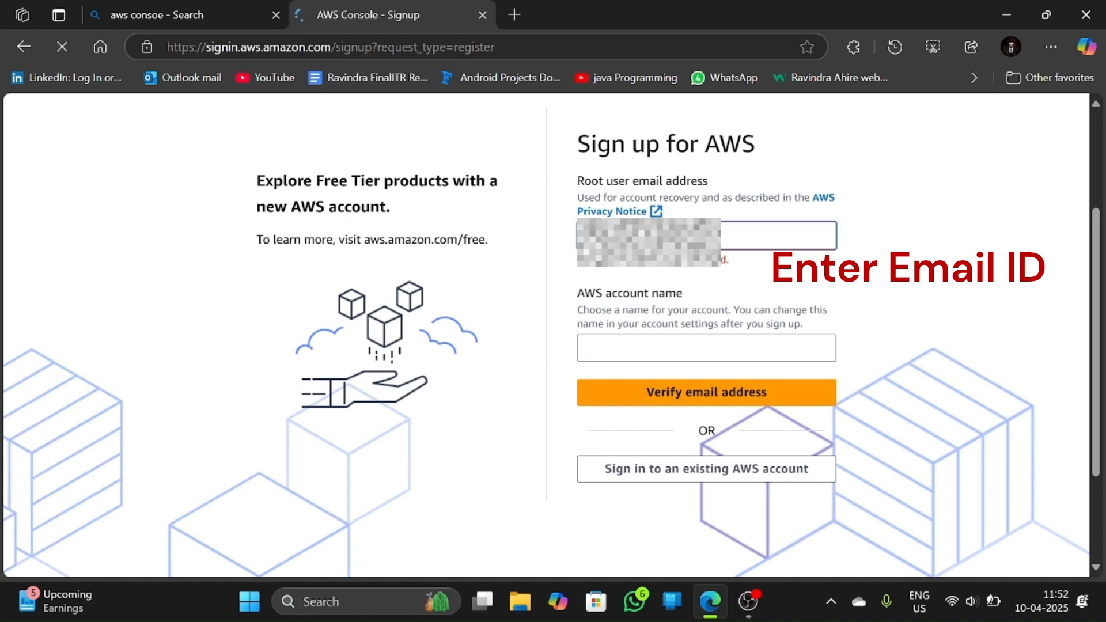
{"action": "left_click", "coordinate": [620, 354]}
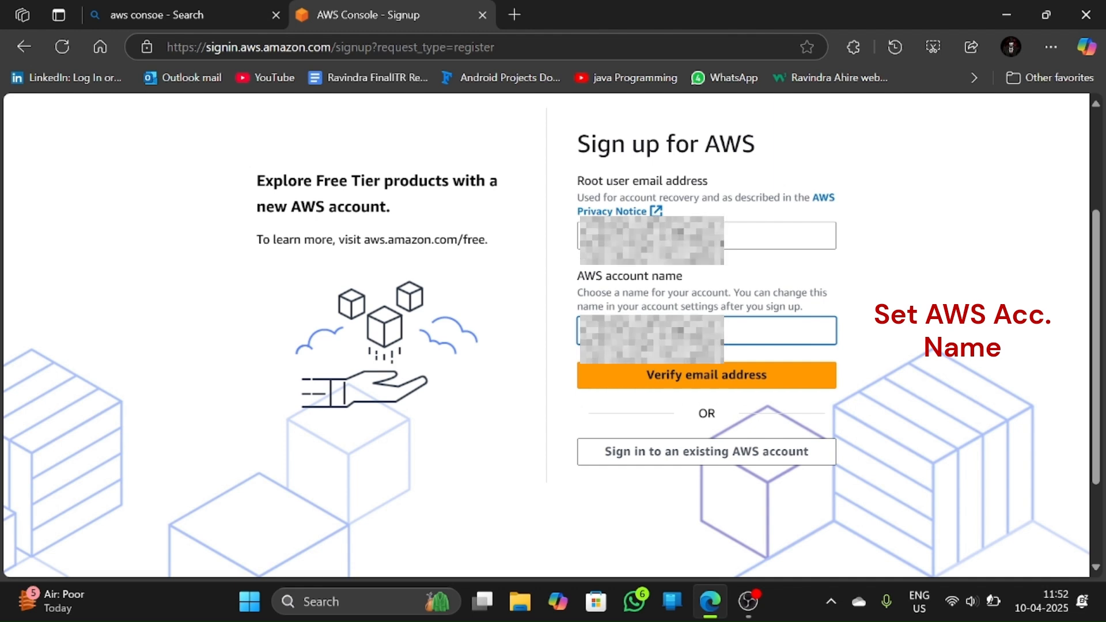
- Send the email for verification, refresh the captcha image, and start typing its characters
{"action": "left_click", "coordinate": [691, 367]}
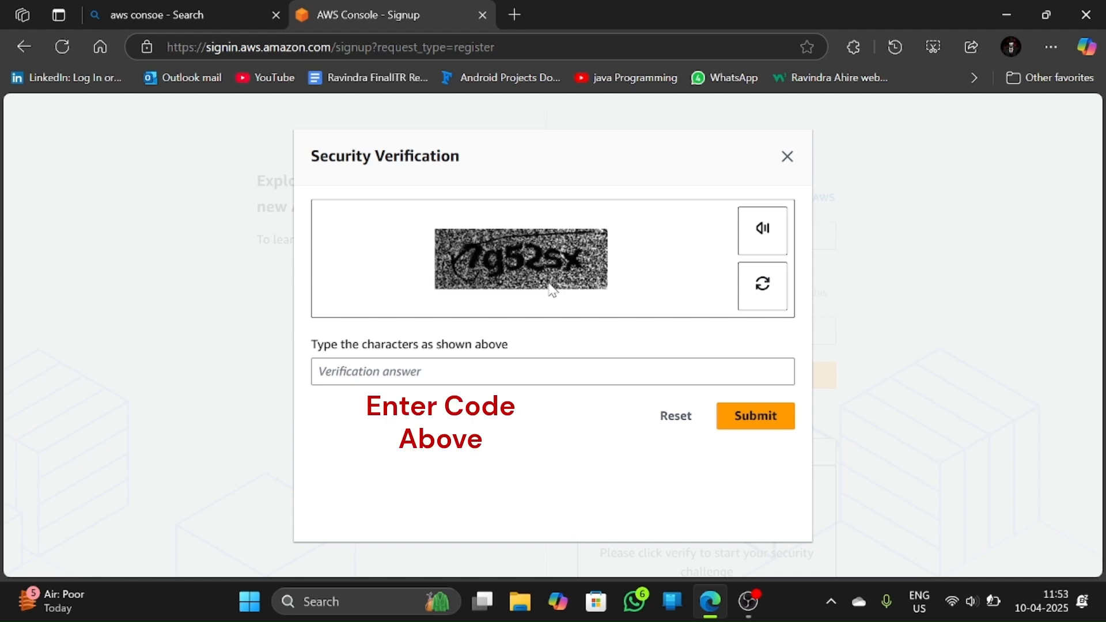
{"action": "left_click", "coordinate": [432, 374]}
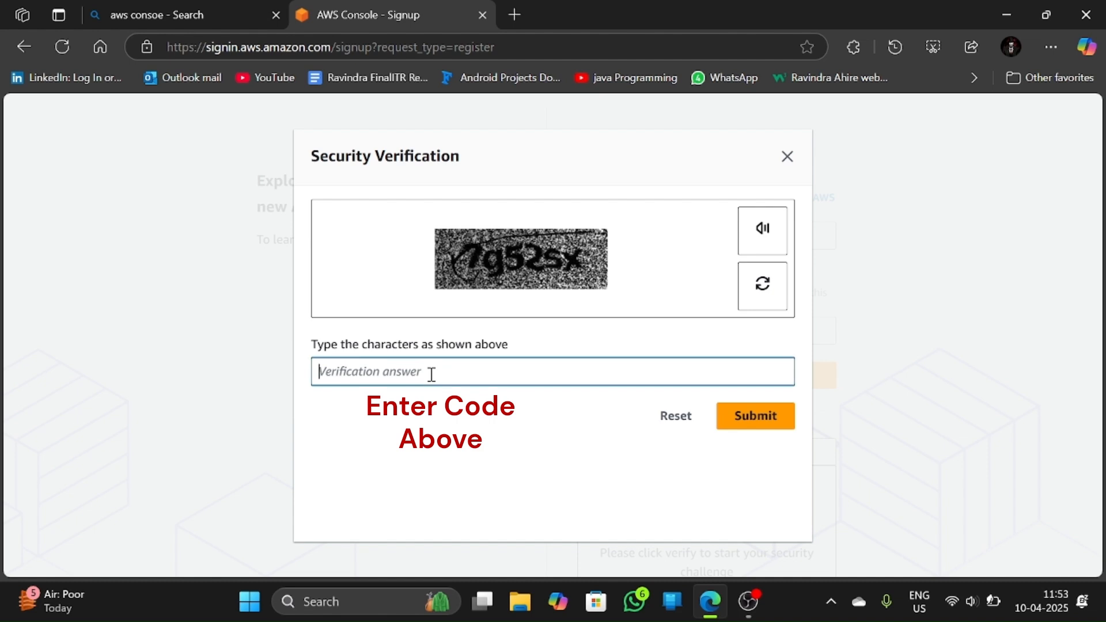
{"action": "left_click", "coordinate": [763, 283]}
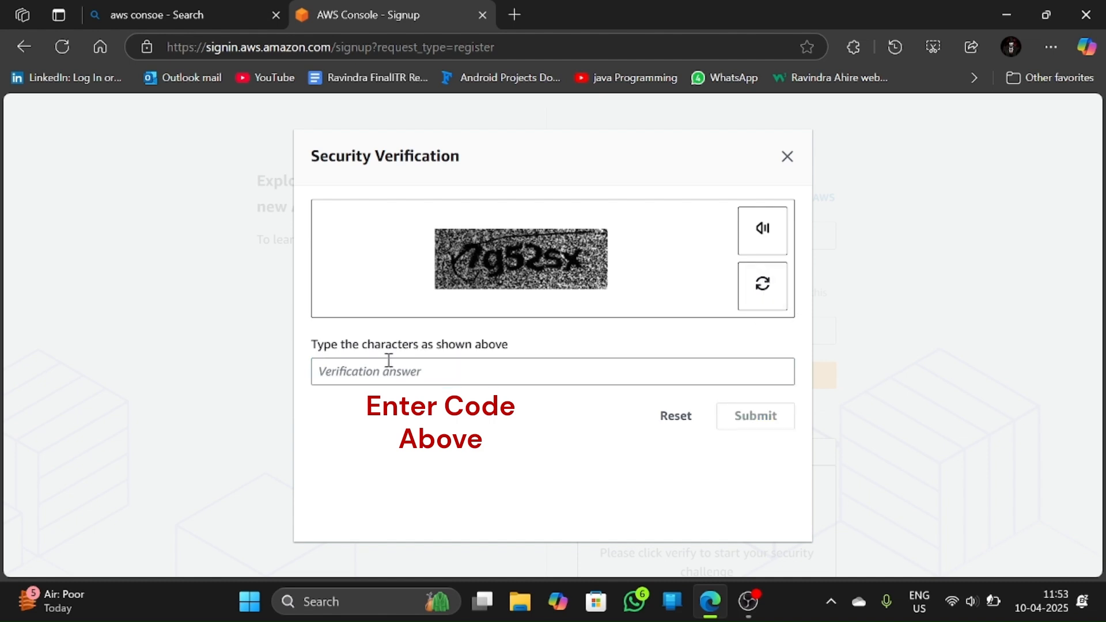
{"action": "left_click", "coordinate": [449, 372]}
{"action": "type", "text": "z7xp5h"}
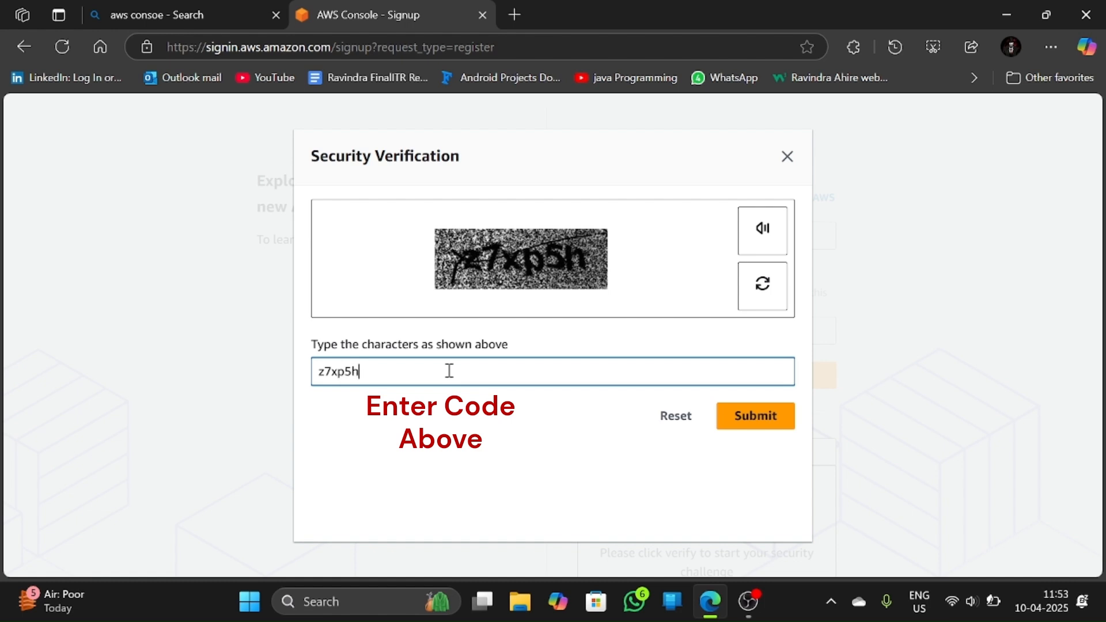
- Submit the captcha answer and go to the emailed verification code field
{"action": "left_click", "coordinate": [766, 428]}
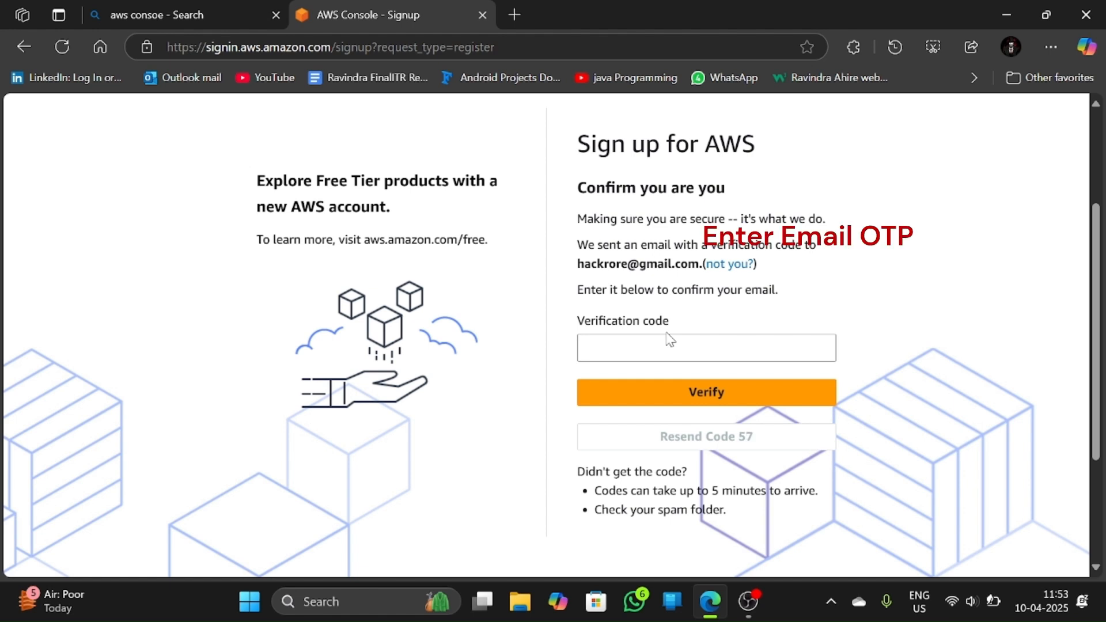
{"action": "scroll", "coordinate": [705, 280], "scroll_direction": "down", "scroll_amount": 1}
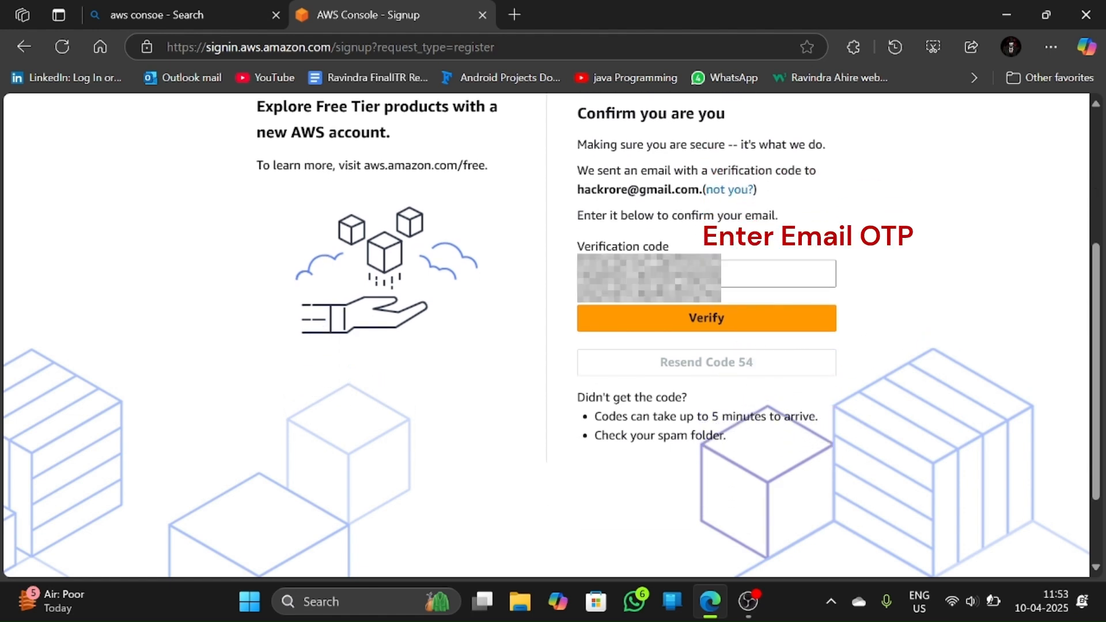
{"action": "left_click", "coordinate": [704, 274]}
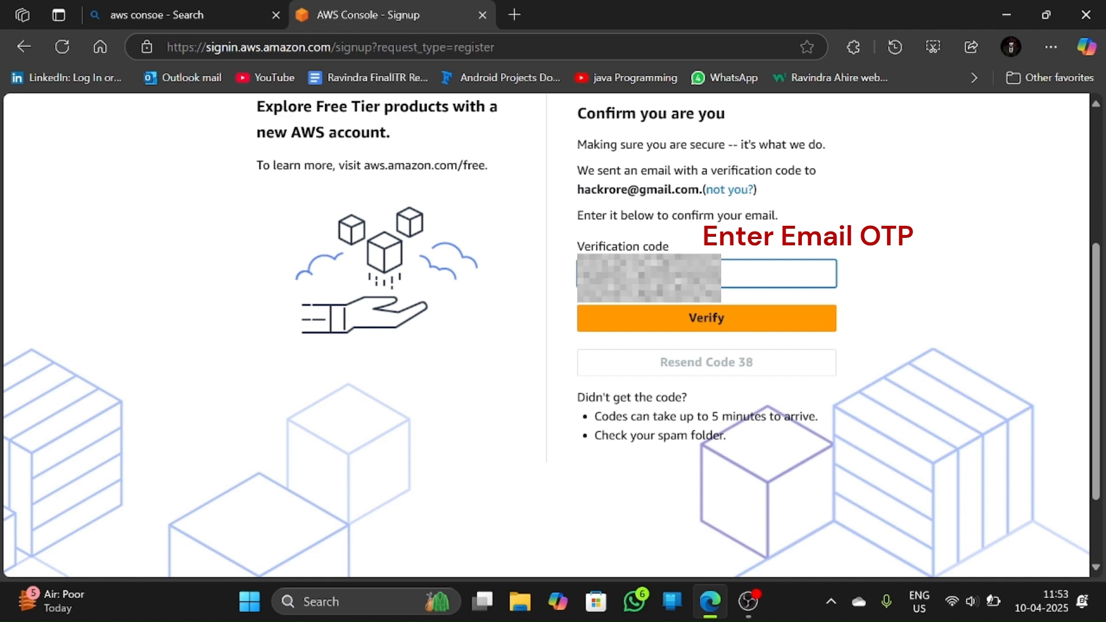
- Submit the verification code, then enter and confirm a root user password
{"action": "left_click", "coordinate": [654, 320]}
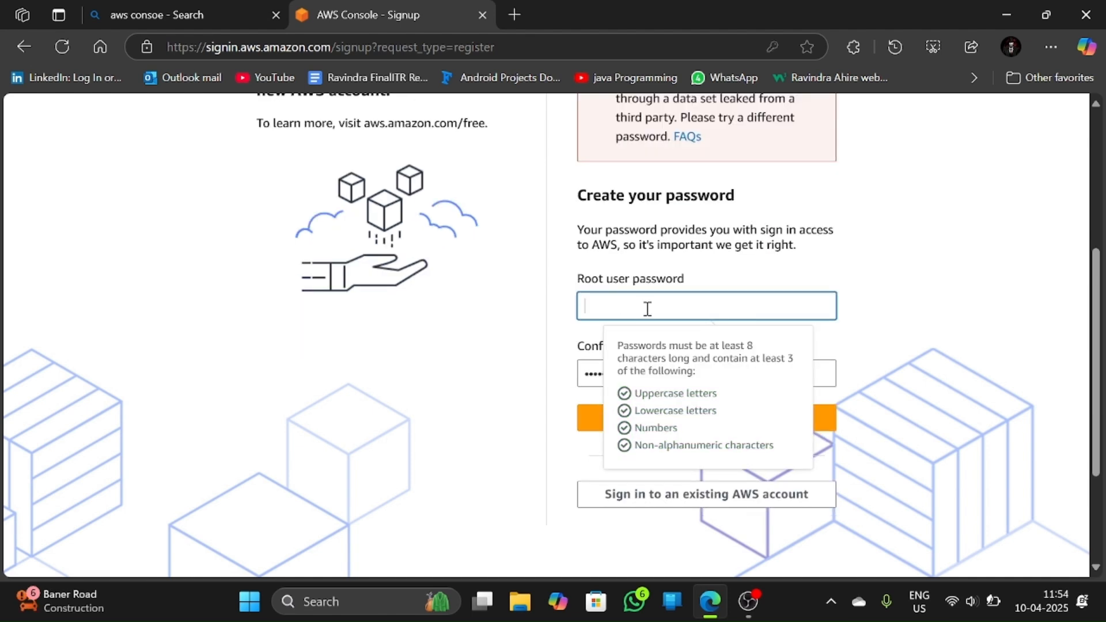
{"action": "type", "text": "R"}
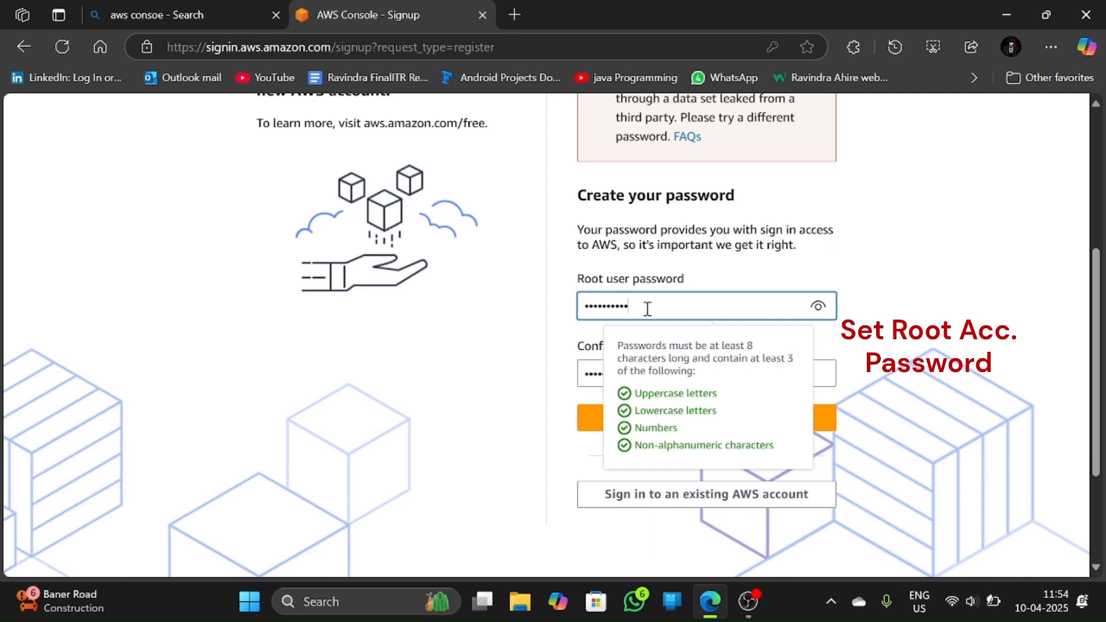
{"action": "key", "text": "BackSpace"}
{"action": "key", "text": "BackSpace"}
{"action": "key", "text": "BackSpace"}
{"action": "key", "text": "BackSpace"}
{"action": "key", "text": "BackSpace"}
{"action": "key", "text": "BackSpace"}
{"action": "type", "text": "Ra"}
{"action": "left_click", "coordinate": [712, 364]}
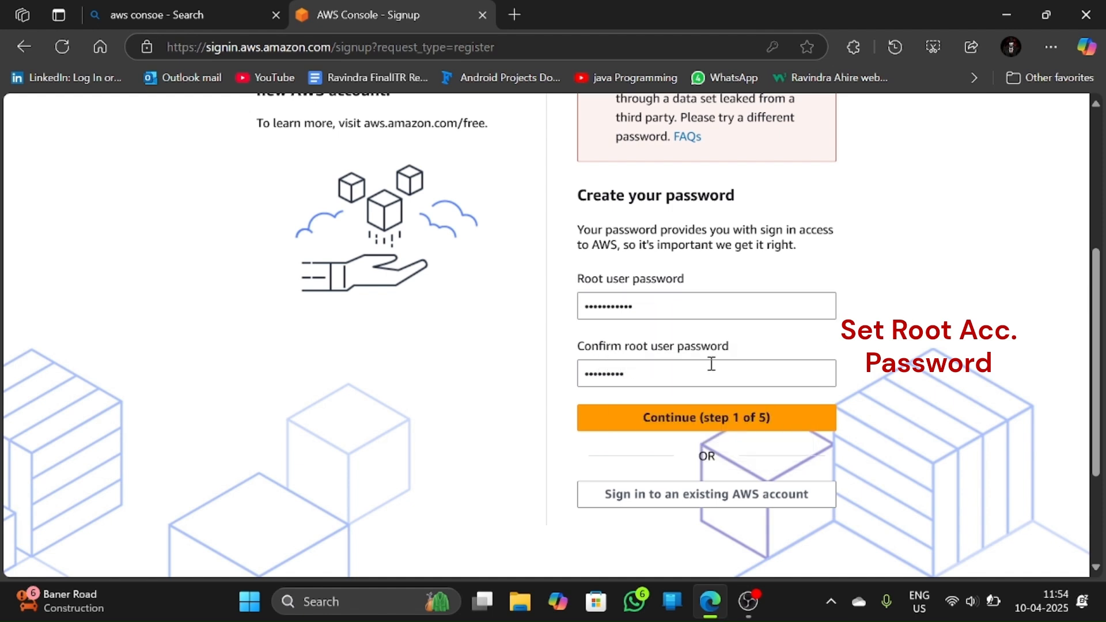
{"action": "key", "text": "BackSpace"}
{"action": "key", "text": "BackSpace"}
{"action": "key", "text": "BackSpace"}
{"action": "key", "text": "BackSpace"}
{"action": "key", "text": "BackSpace"}
{"action": "key", "text": "BackSpace"}
{"action": "key", "text": "BackSpace"}
{"action": "key", "text": "BackSpace"}
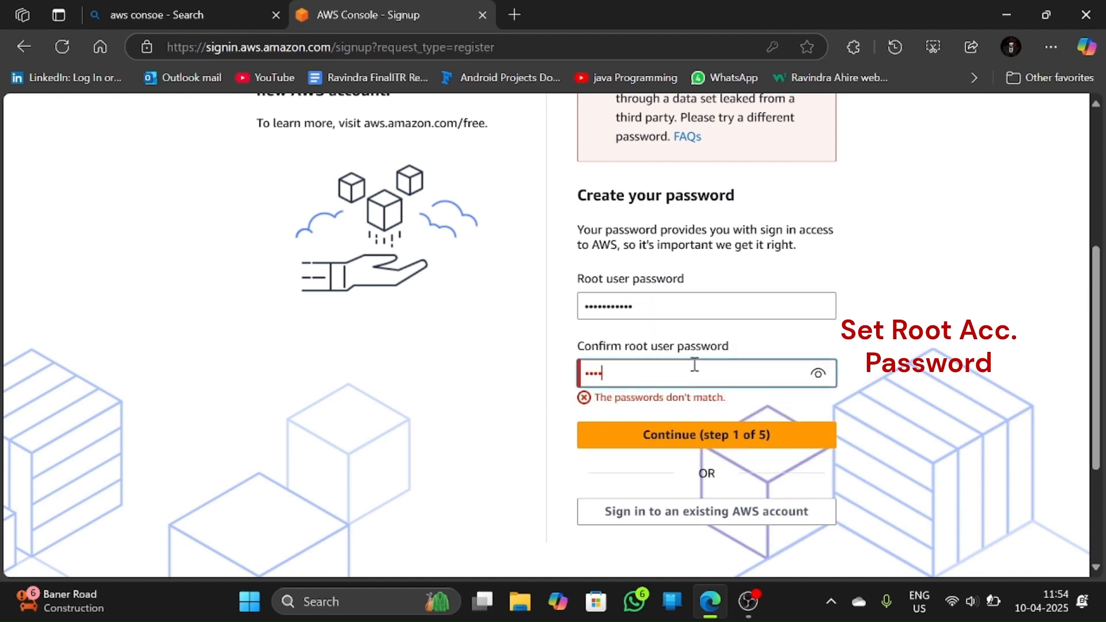
{"action": "type", "text": "1"}
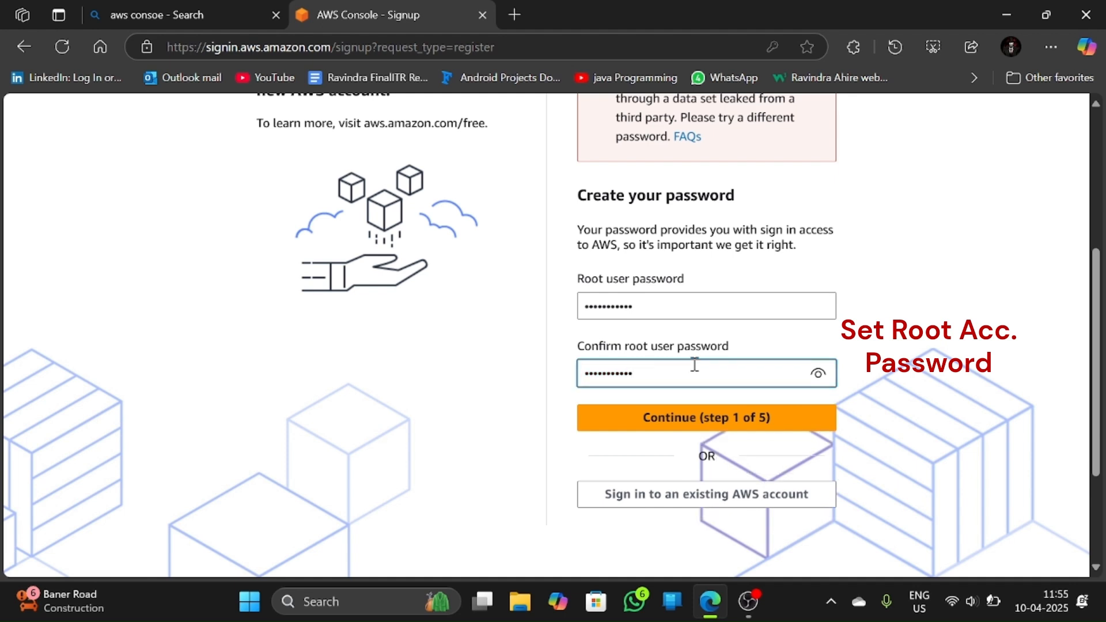
{"action": "left_click", "coordinate": [694, 425]}
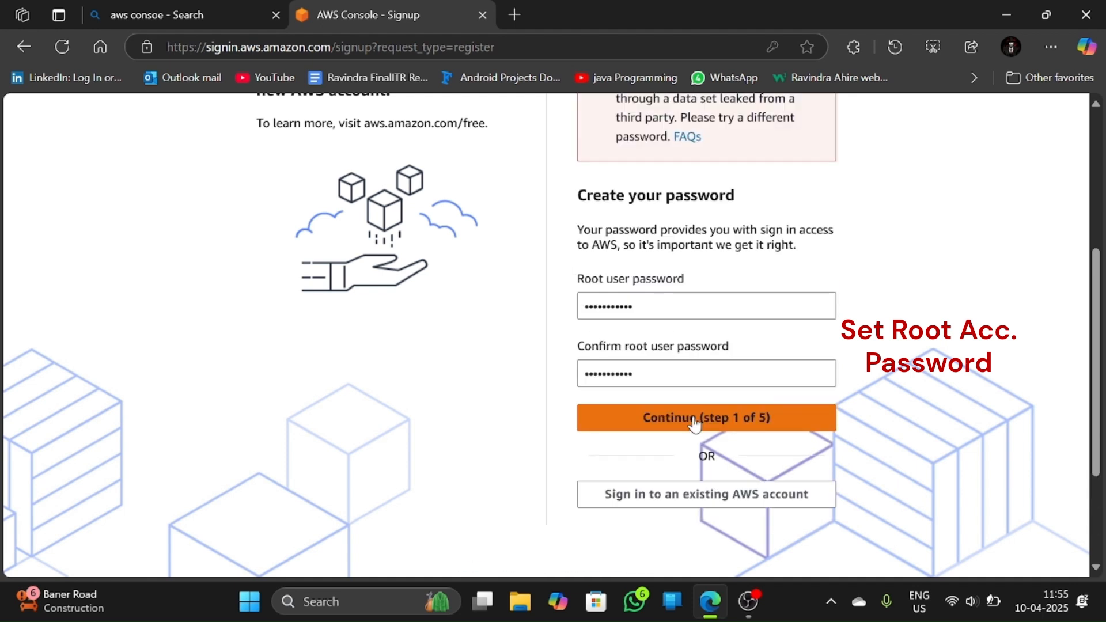
- Replace the rejected leaked password with a new matching root password and continue
{"action": "left_click_drag", "start_coordinate": [726, 205], "coordinate": [613, 136]}
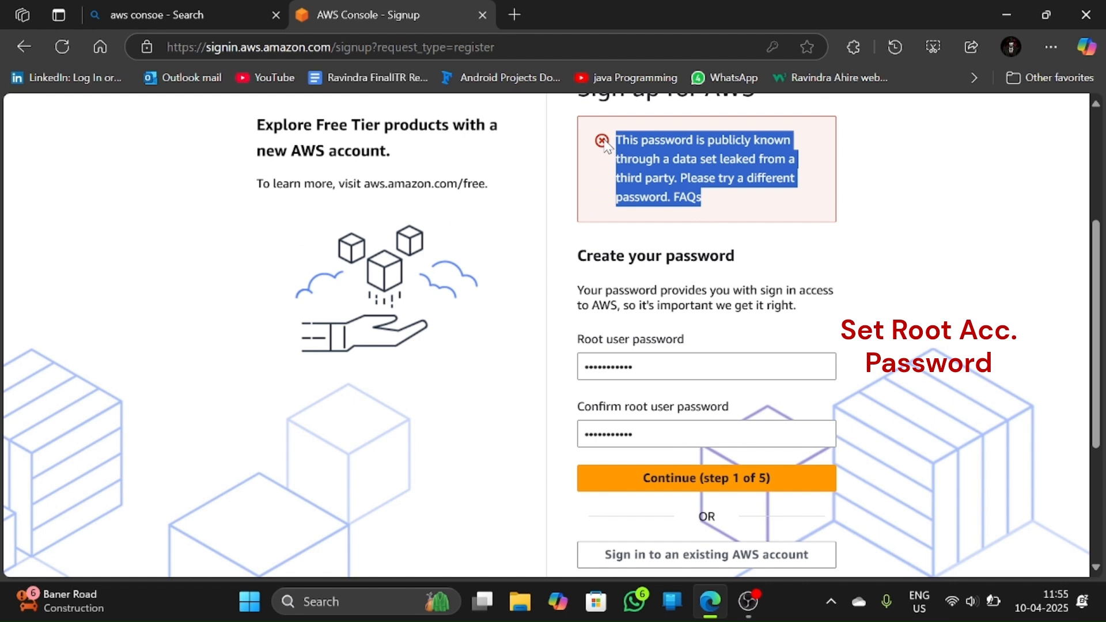
{"action": "left_click", "coordinate": [646, 371]}
{"action": "key", "text": "ctrl+a"}
{"action": "key", "text": "BackSpace"}
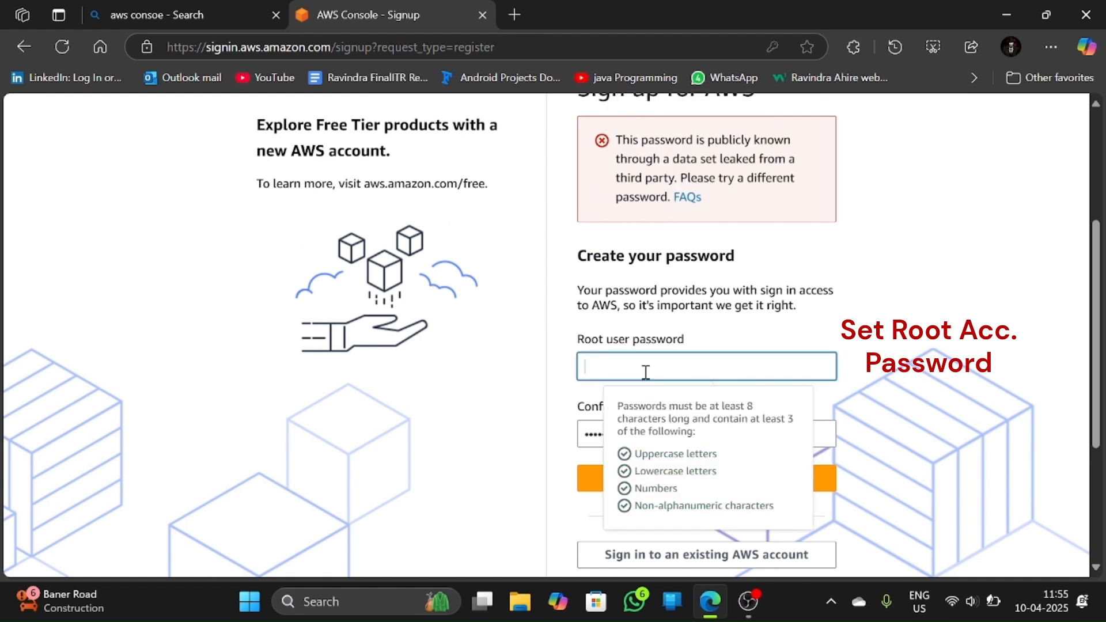
{"action": "type", "text": "R"}
{"action": "left_click", "coordinate": [933, 372]}
{"action": "scroll", "coordinate": [933, 373], "scroll_direction": "down", "scroll_amount": 1}
{"action": "left_click", "coordinate": [701, 359]}
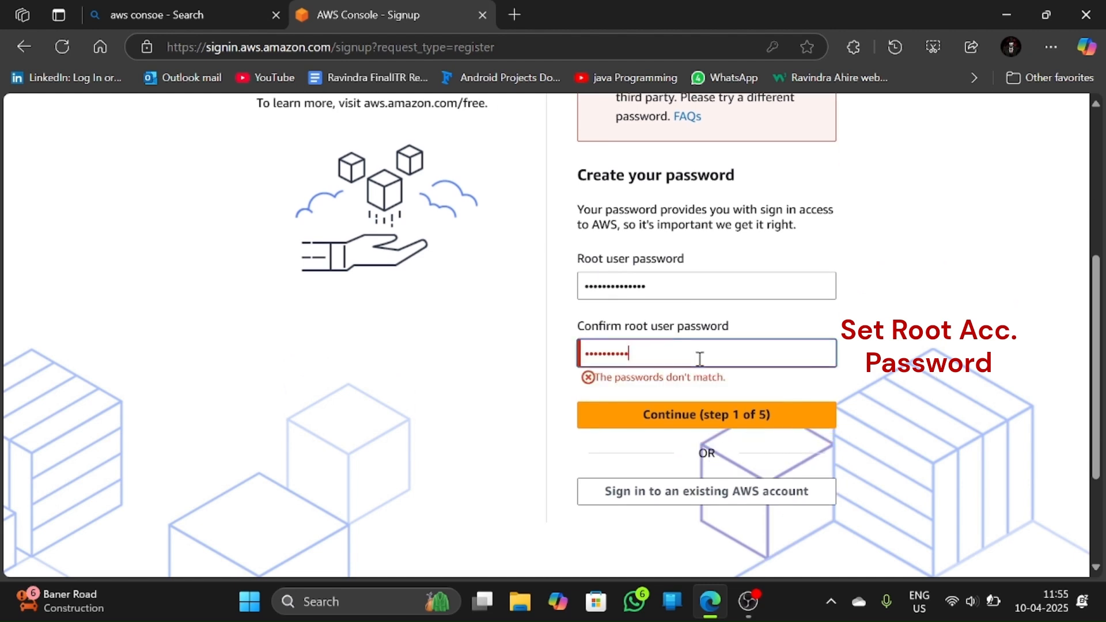
{"action": "key", "text": "BackSpace"}
{"action": "key", "text": "BackSpace"}
{"action": "key", "text": "BackSpace"}
{"action": "key", "text": "BackSpace"}
{"action": "key", "text": "BackSpace"}
{"action": "key", "text": "BackSpace"}
{"action": "key", "text": "BackSpace"}
{"action": "key", "text": "BackSpace"}
{"action": "key", "text": "BackSpace"}
{"action": "key", "text": "BackSpace"}
{"action": "type", "text": "•"}
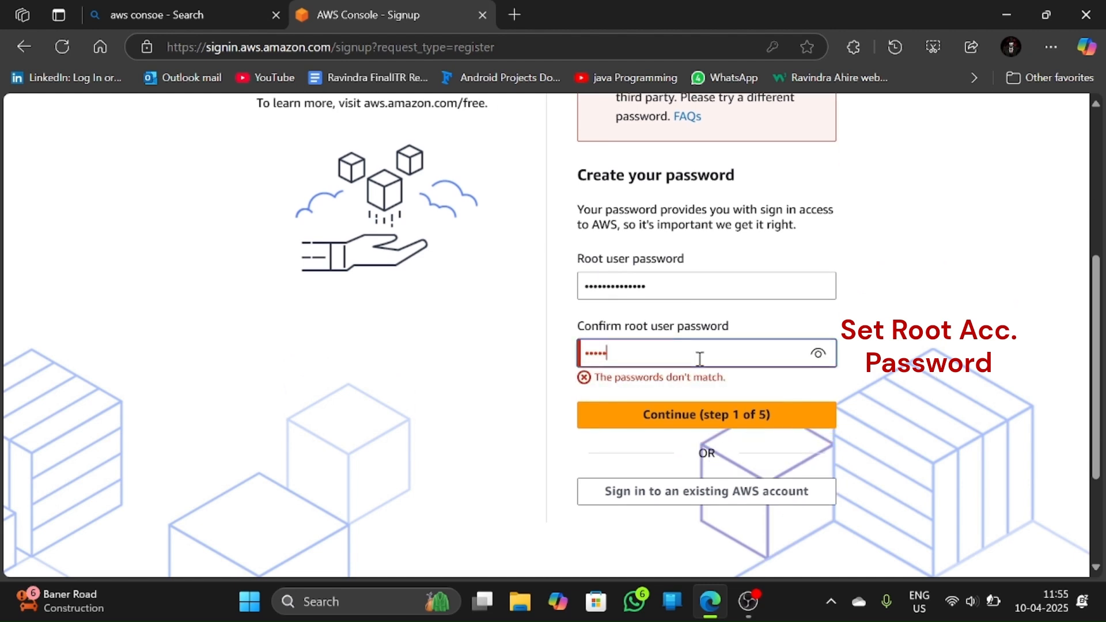
{"action": "type", "text": "•••••••••••"}
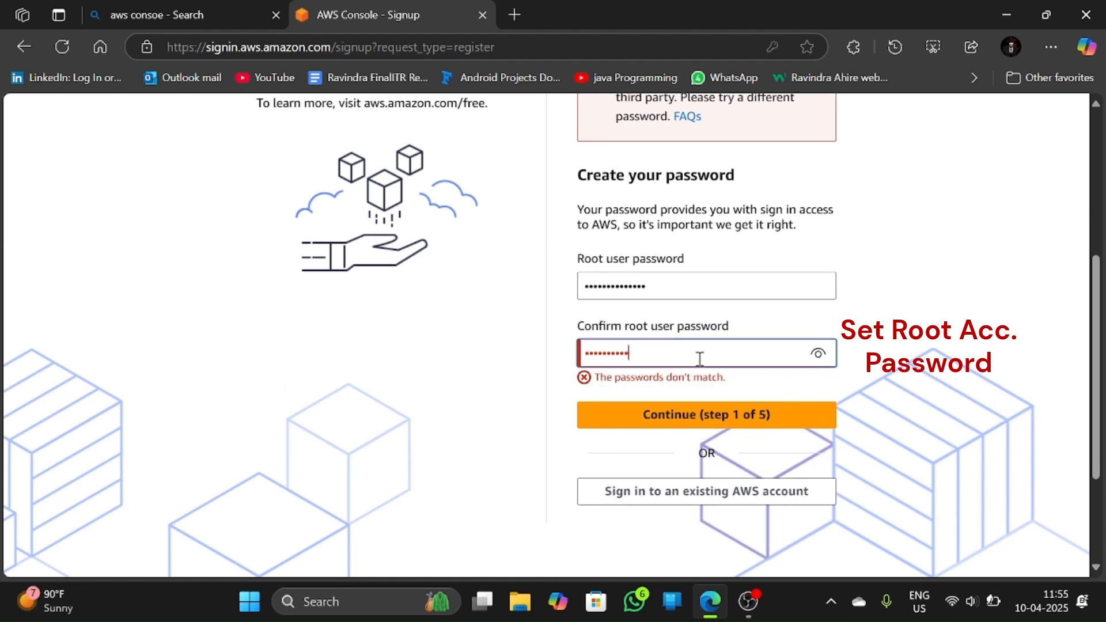
{"action": "type", "text": "•"}
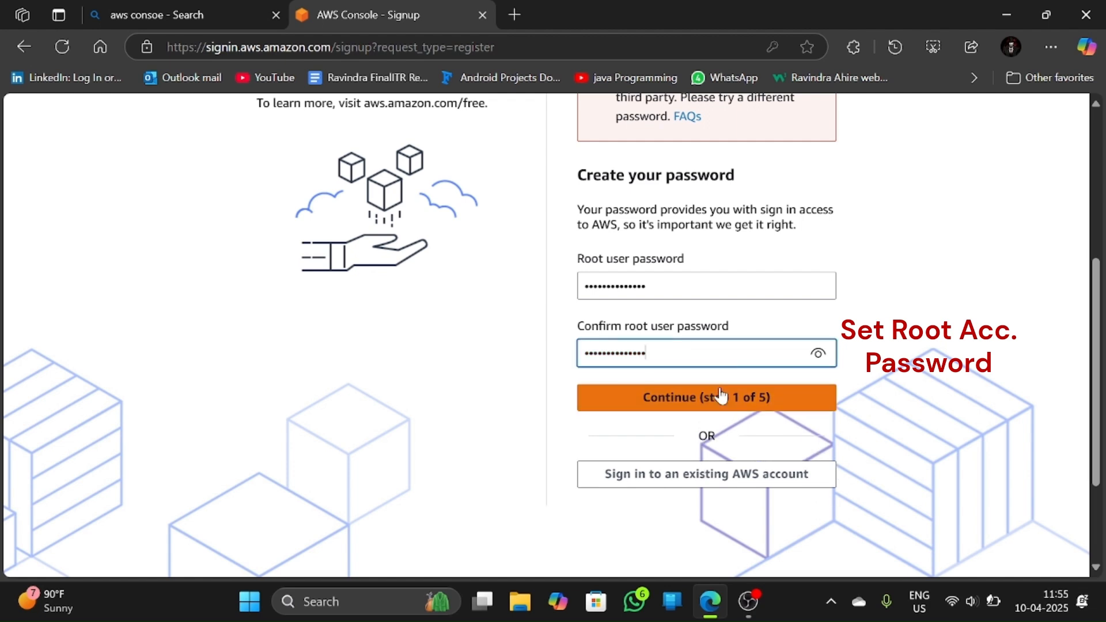
{"action": "left_click", "coordinate": [720, 392]}
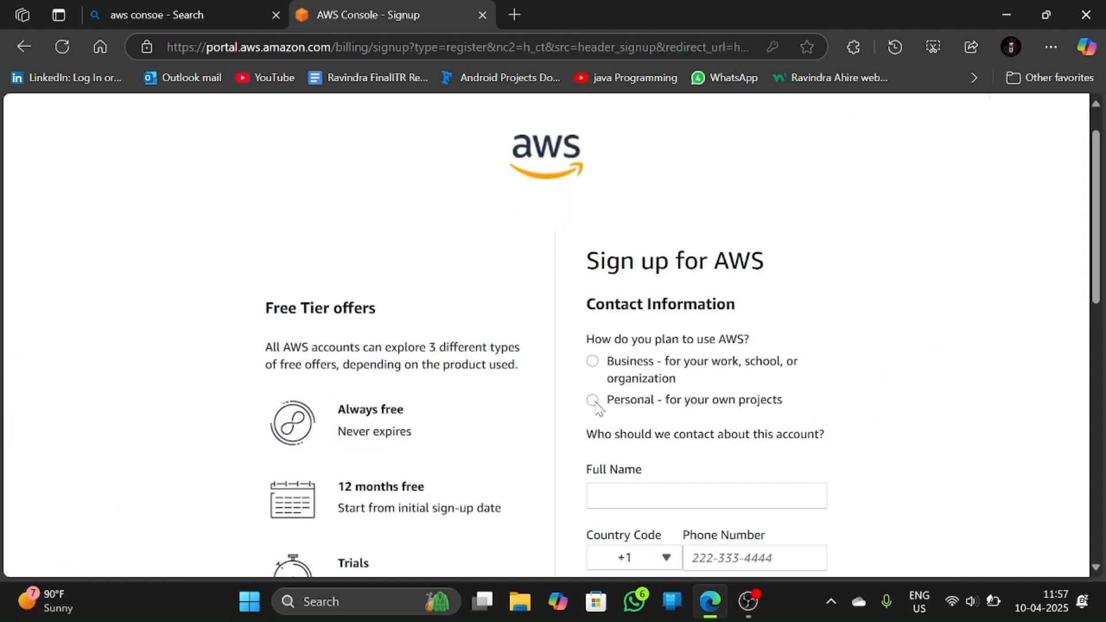
- Enter the contact's full name and phone number with the India +91 country code
{"action": "scroll", "coordinate": [598, 407], "scroll_direction": "down", "scroll_amount": 2}
{"action": "left_click", "coordinate": [665, 371]}
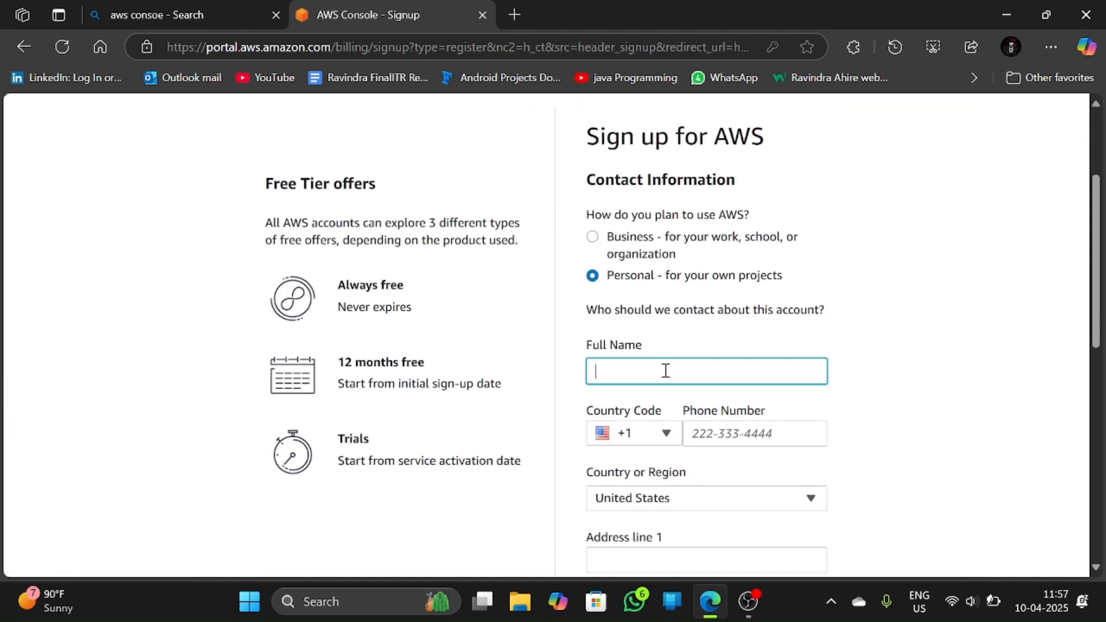
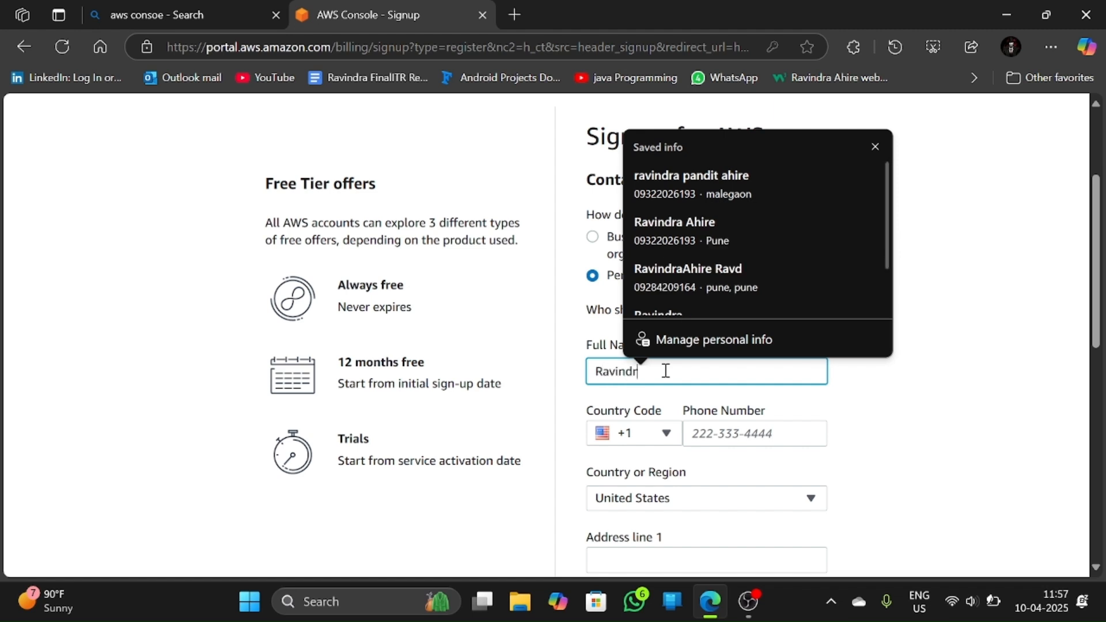
{"action": "scroll", "coordinate": [749, 346], "scroll_direction": "down", "scroll_amount": 1}
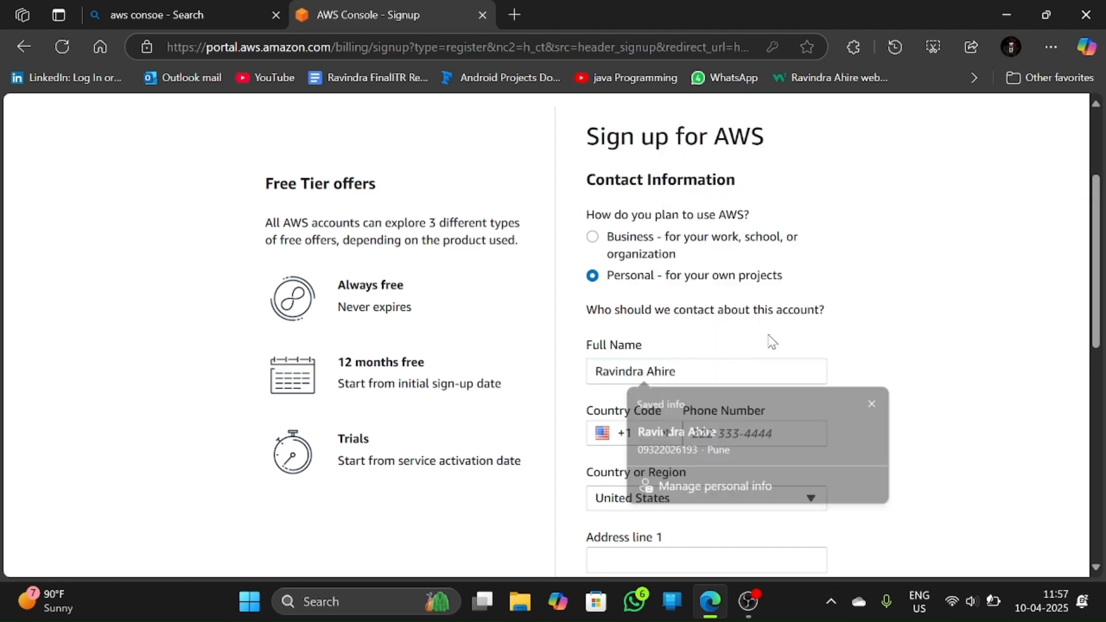
{"action": "left_click", "coordinate": [644, 368]}
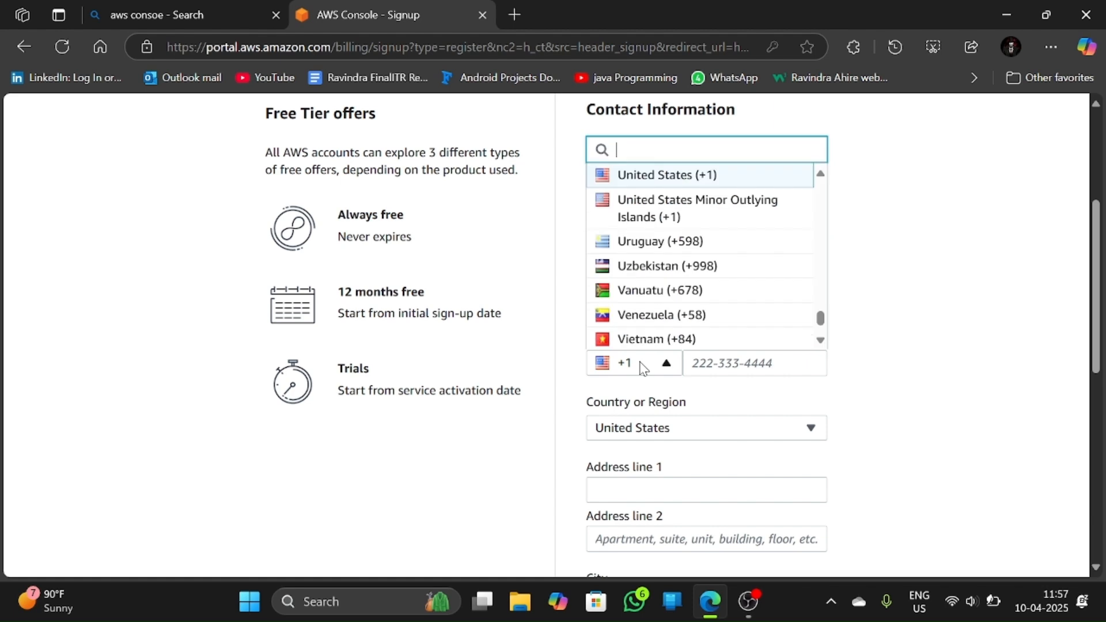
{"action": "type", "text": "indi"}
{"action": "left_click", "coordinate": [638, 339]}
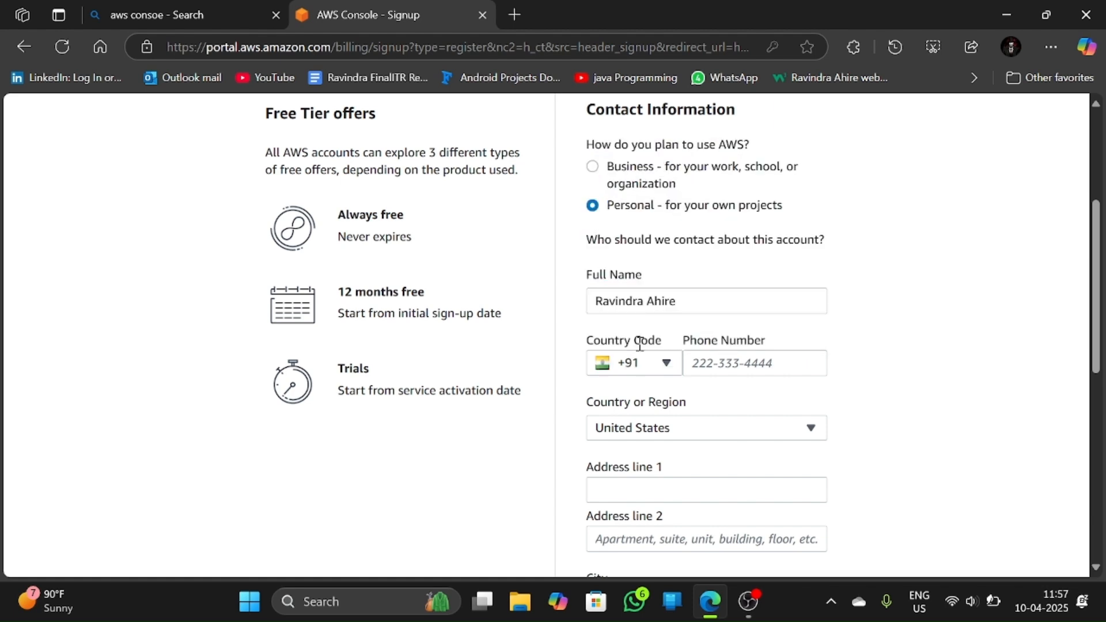
{"action": "left_click", "coordinate": [742, 374]}
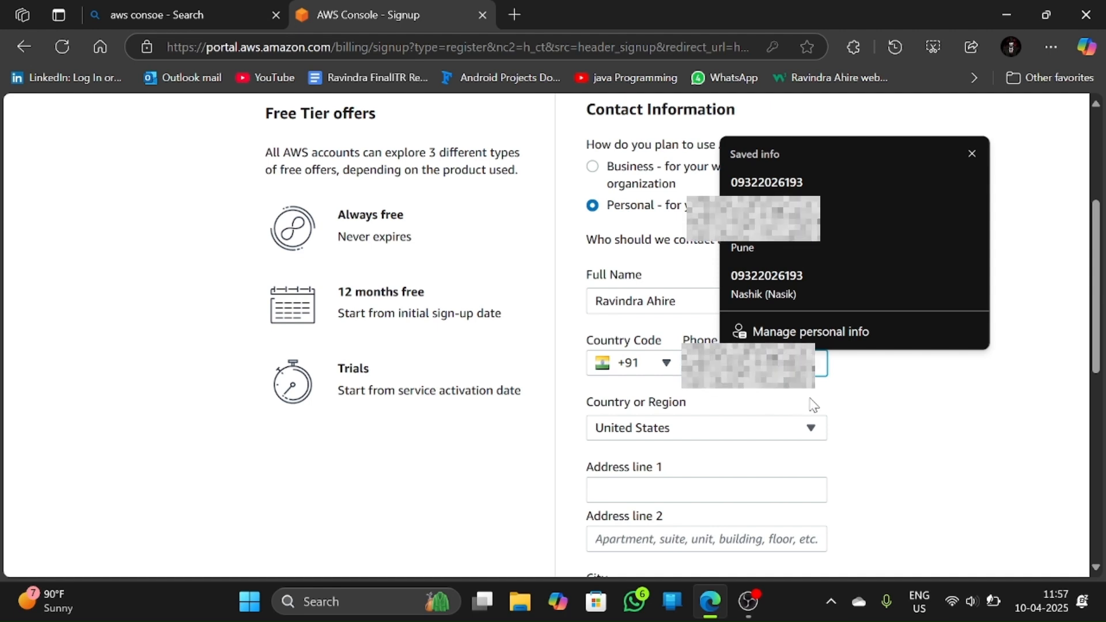
{"action": "left_click", "coordinate": [851, 401]}
- Set the country or region to India and fill in the address line and city
{"action": "scroll", "coordinate": [853, 404], "scroll_direction": "down", "scroll_amount": 1}
{"action": "left_click", "coordinate": [707, 353]}
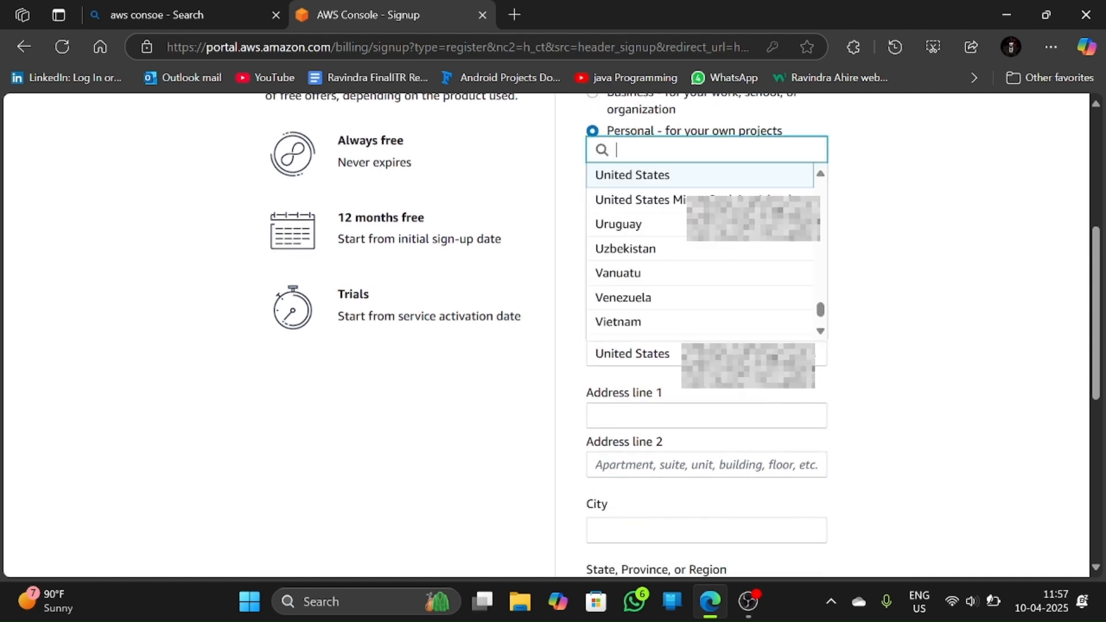
{"action": "type", "text": "india"}
{"action": "key", "text": "Return"}
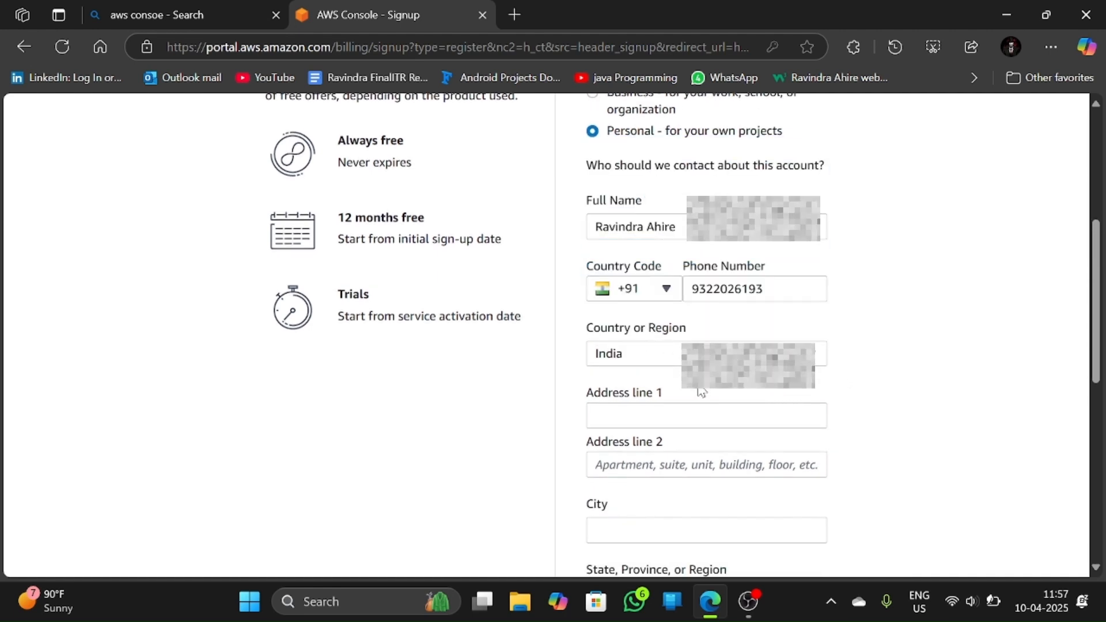
{"action": "scroll", "coordinate": [672, 403], "scroll_direction": "down", "scroll_amount": 1}
{"action": "left_click", "coordinate": [675, 339]}
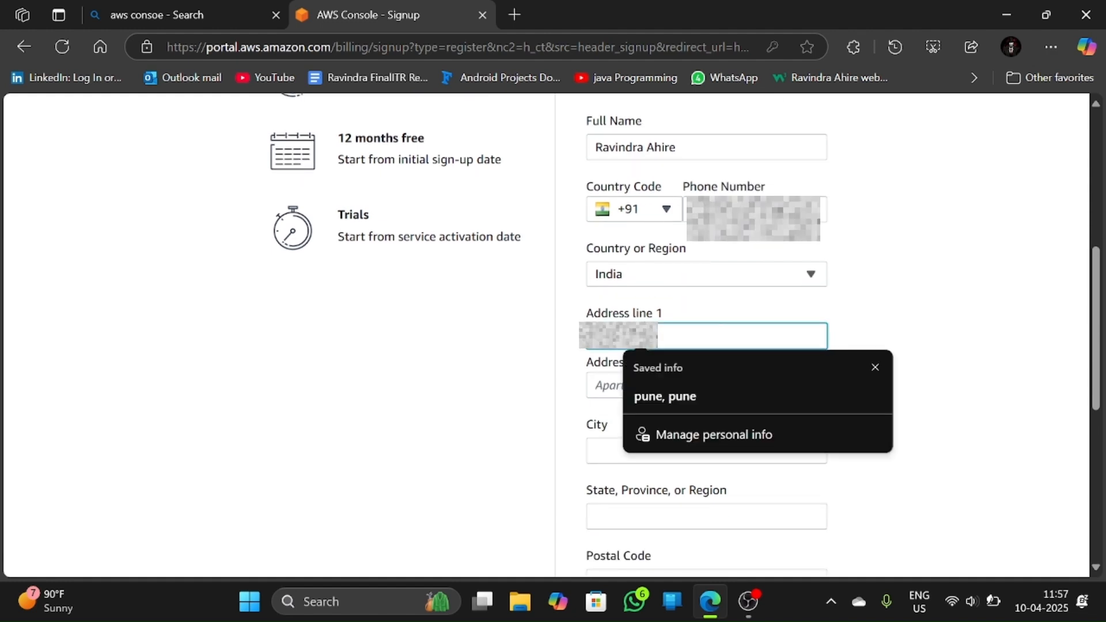
{"action": "scroll", "coordinate": [634, 328], "scroll_direction": "down", "scroll_amount": 2}
{"action": "left_click", "coordinate": [645, 316]}
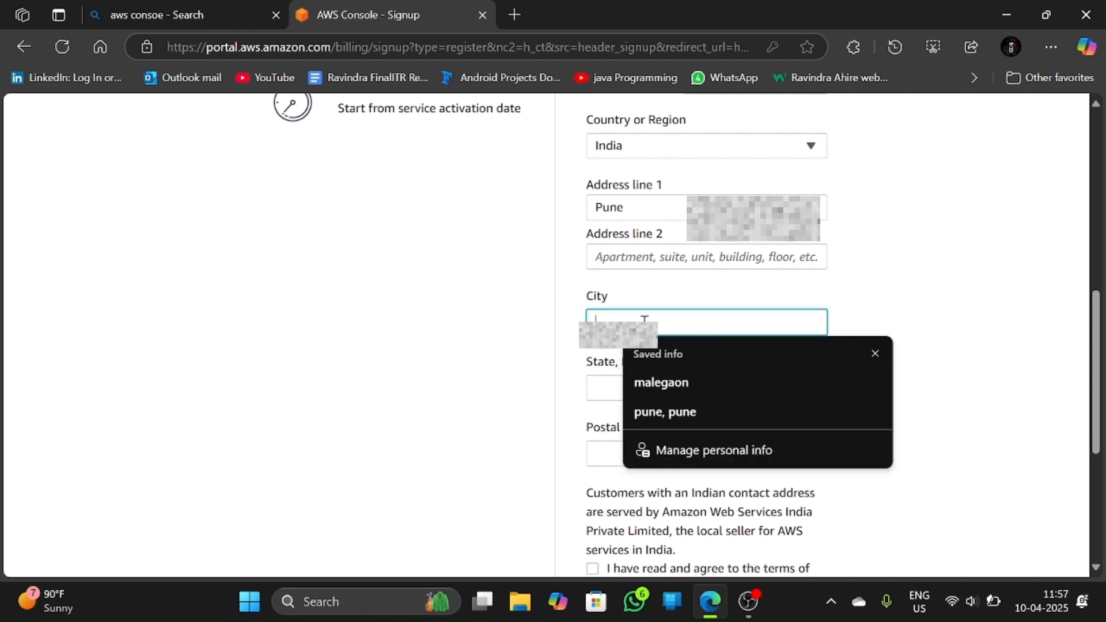
{"action": "type", "text": "Pune"}
- Fill in the state and postal code, then accept the AWS Customer Agreement
{"action": "scroll", "coordinate": [680, 281], "scroll_direction": "down", "scroll_amount": 1}
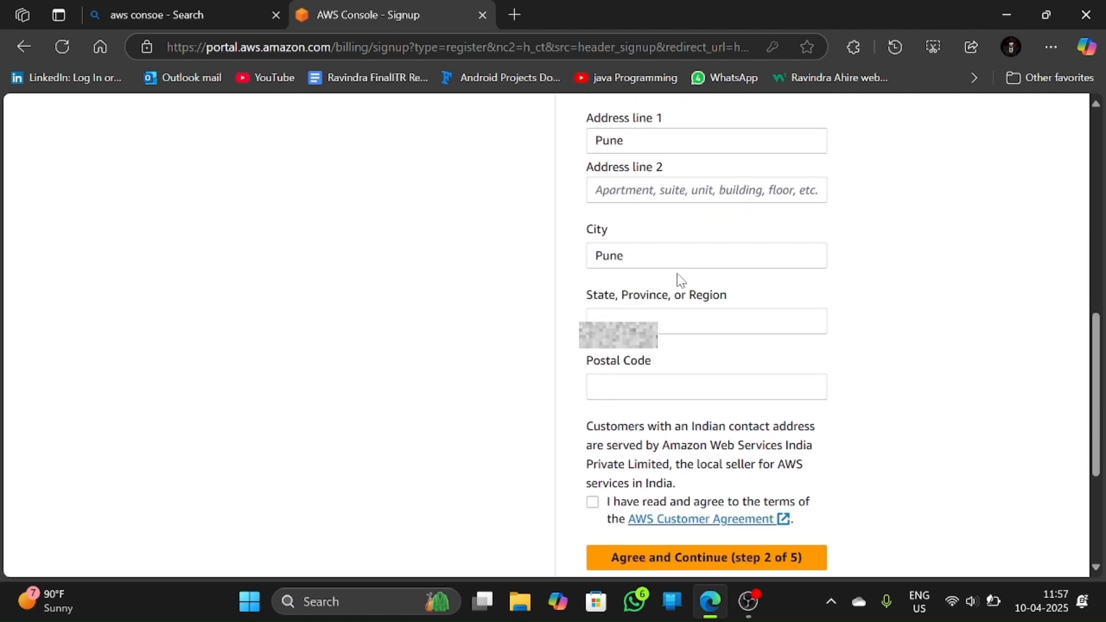
{"action": "left_click", "coordinate": [703, 324]}
{"action": "type", "text": "Maha"}
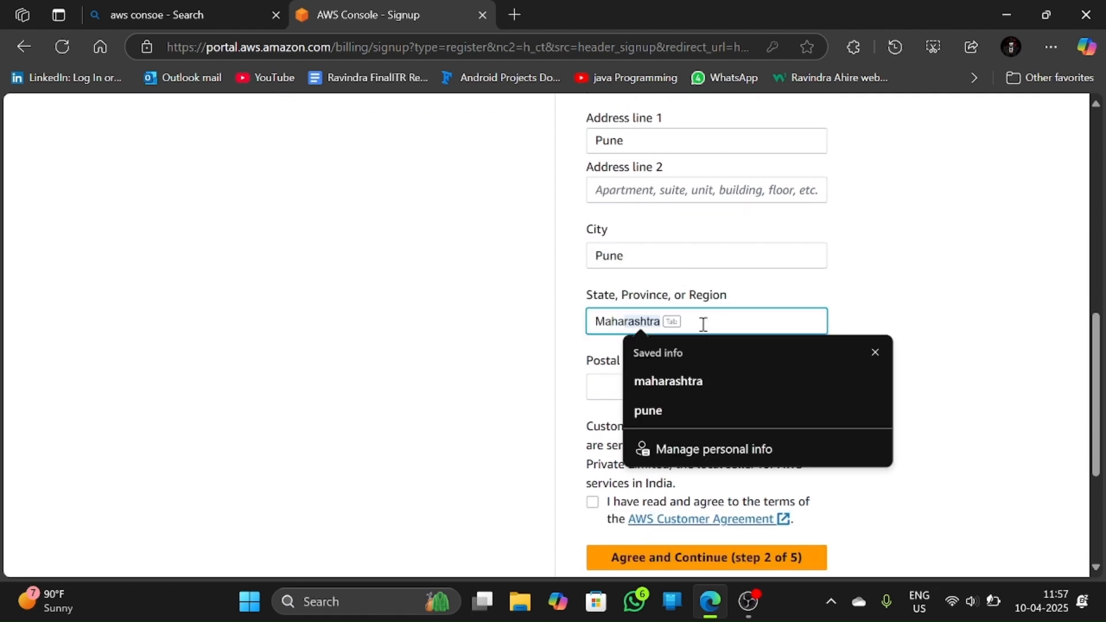
{"action": "type", "text": "ras"}
{"action": "left_click", "coordinate": [875, 353]}
{"action": "type", "text": "htra"}
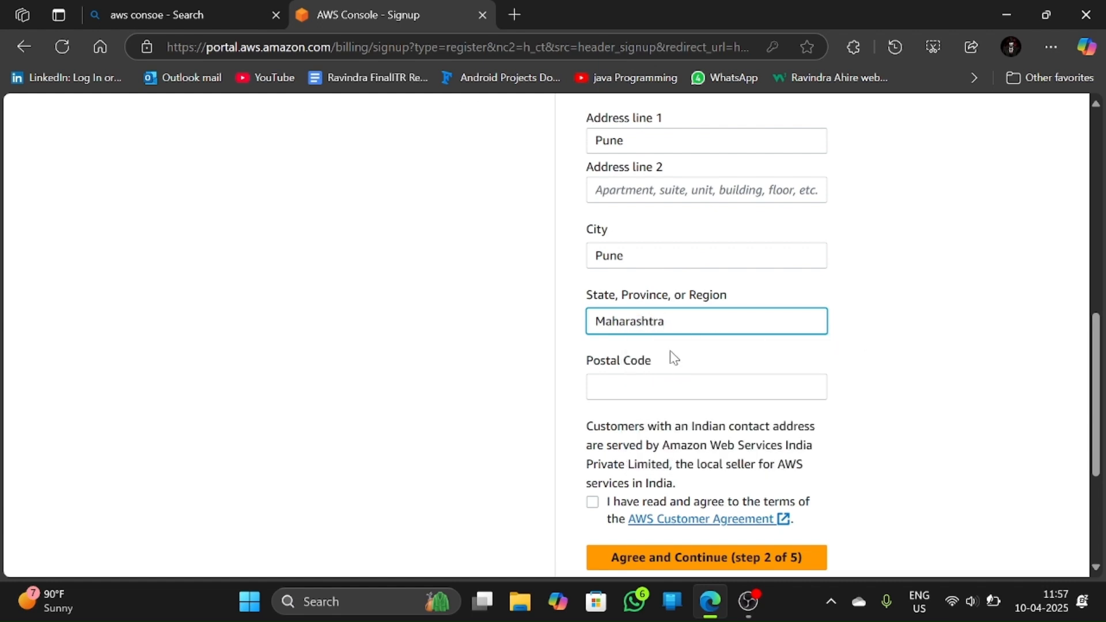
{"action": "left_click", "coordinate": [651, 384]}
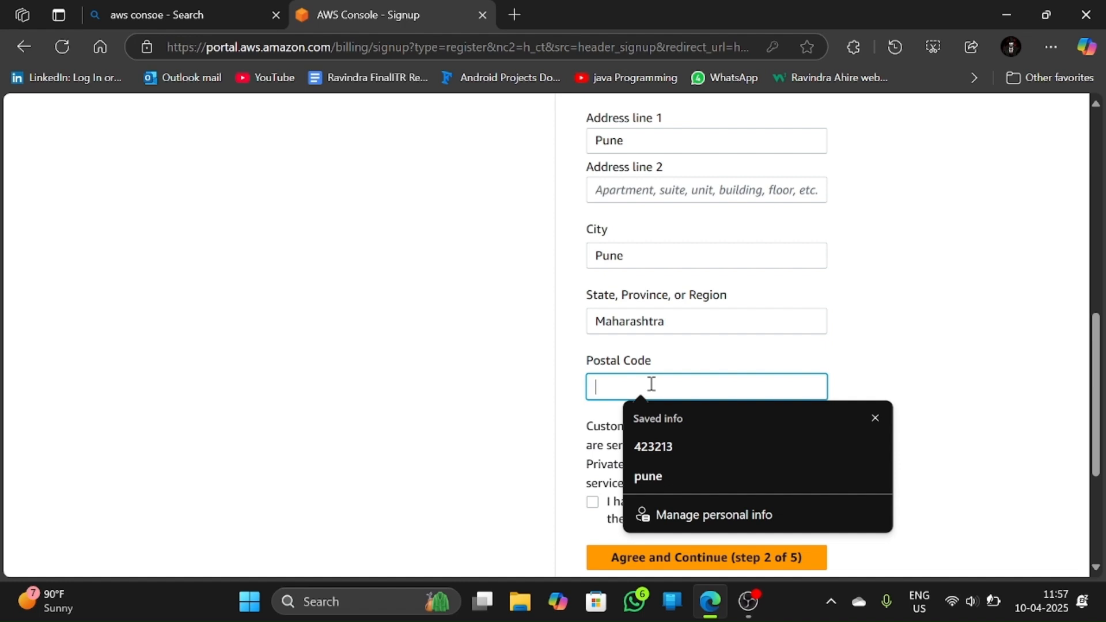
{"action": "type", "text": "411006"}
{"action": "left_click", "coordinate": [729, 353]}
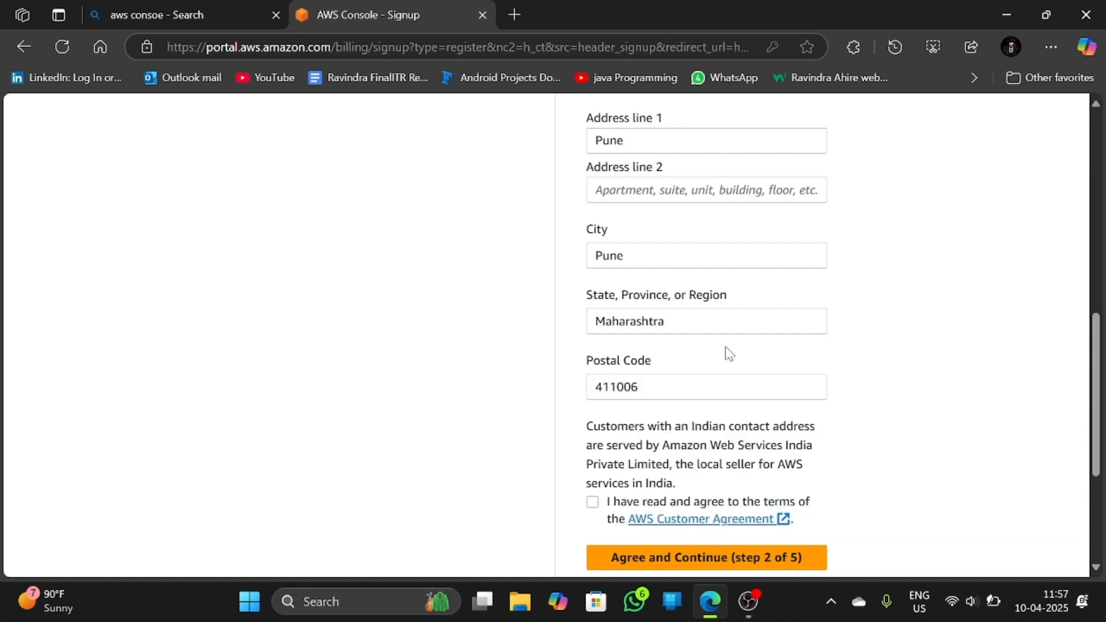
{"action": "scroll", "coordinate": [729, 353], "scroll_direction": "down", "scroll_amount": 2}
{"action": "left_click", "coordinate": [595, 393]}
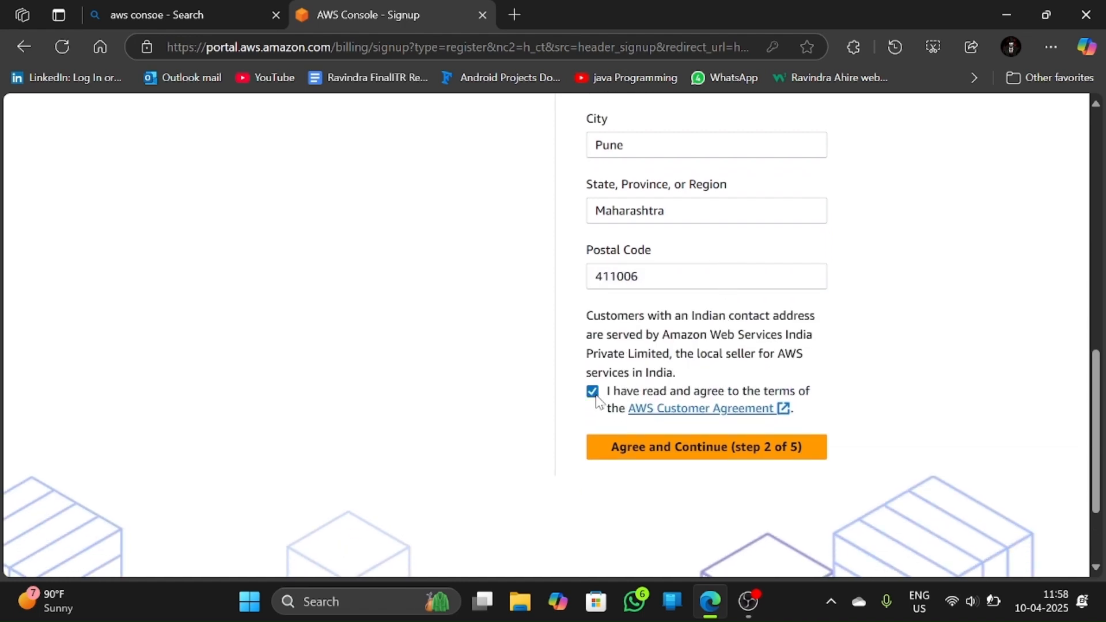
- Submit the contact details and enter the card number, expiration month and year, and security code
{"action": "left_click", "coordinate": [678, 453]}
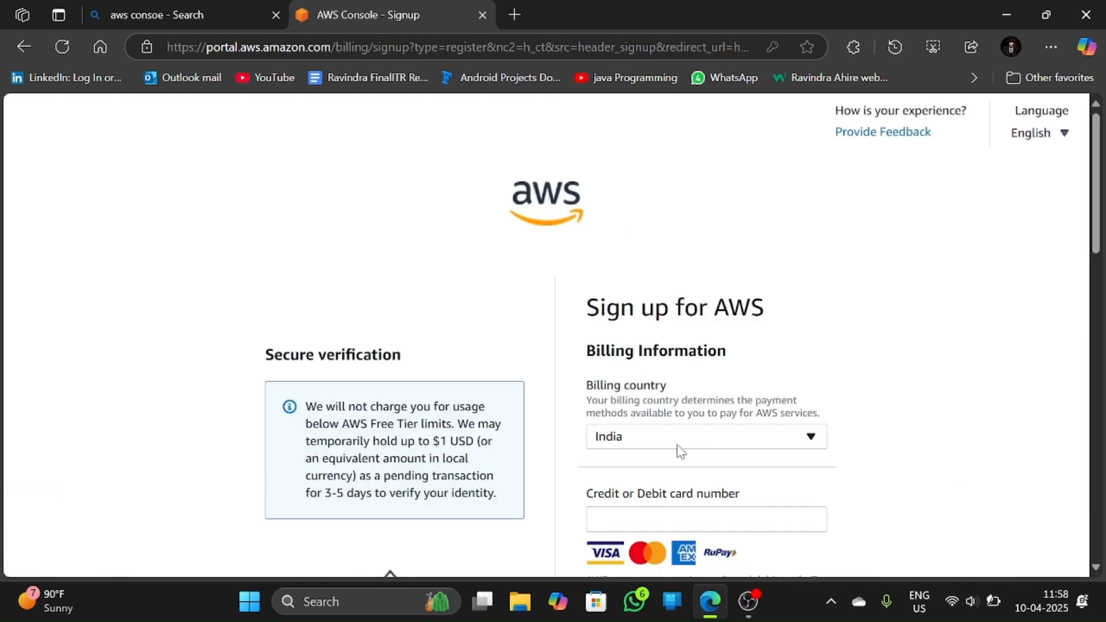
{"action": "scroll", "coordinate": [739, 313], "scroll_direction": "down", "scroll_amount": 3}
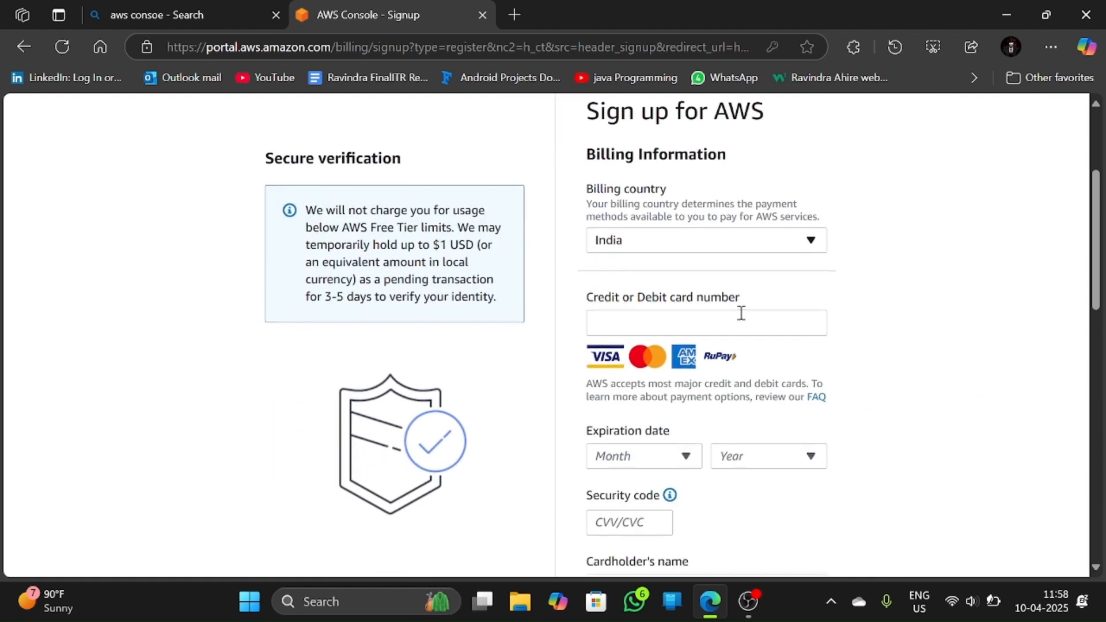
{"action": "left_click", "coordinate": [701, 323]}
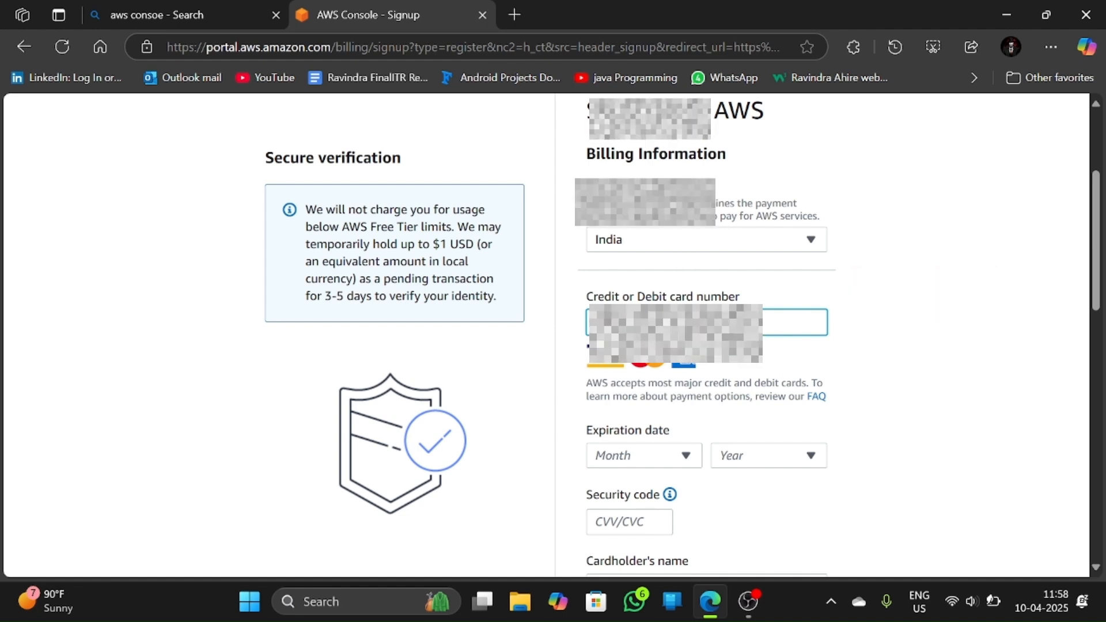
{"action": "scroll", "coordinate": [842, 370], "scroll_direction": "down", "scroll_amount": 2}
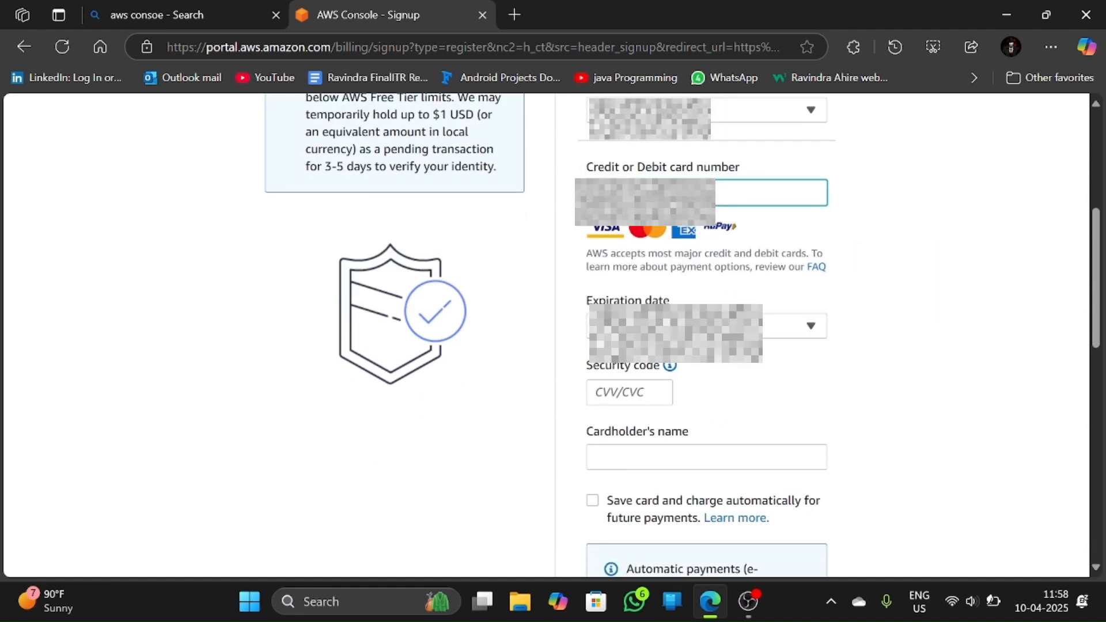
{"action": "left_click", "coordinate": [644, 326]}
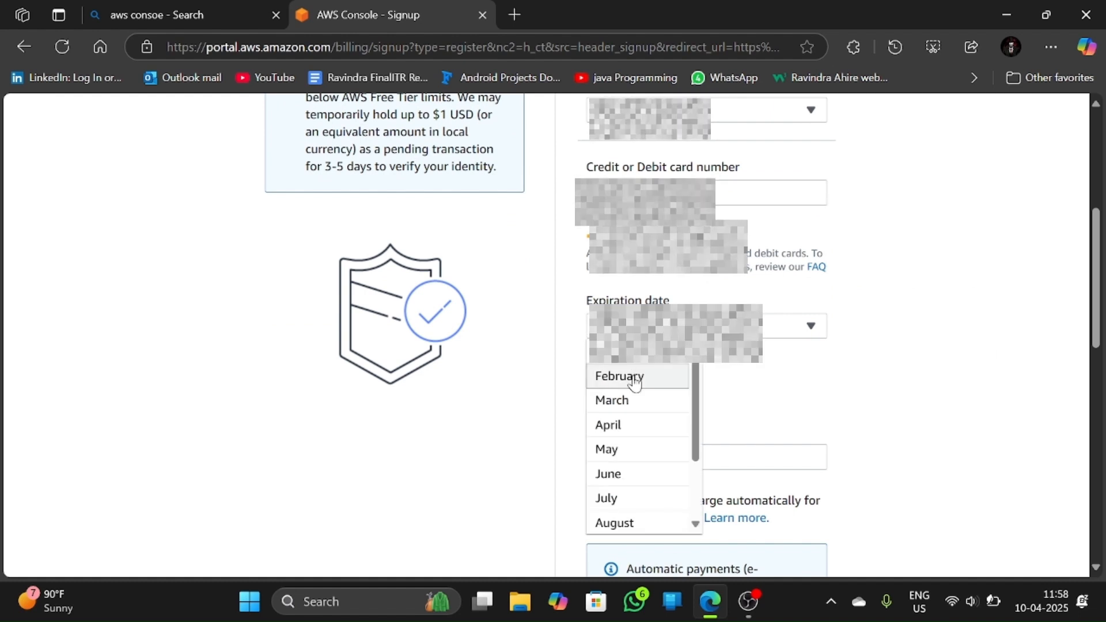
{"action": "left_click", "coordinate": [630, 450]}
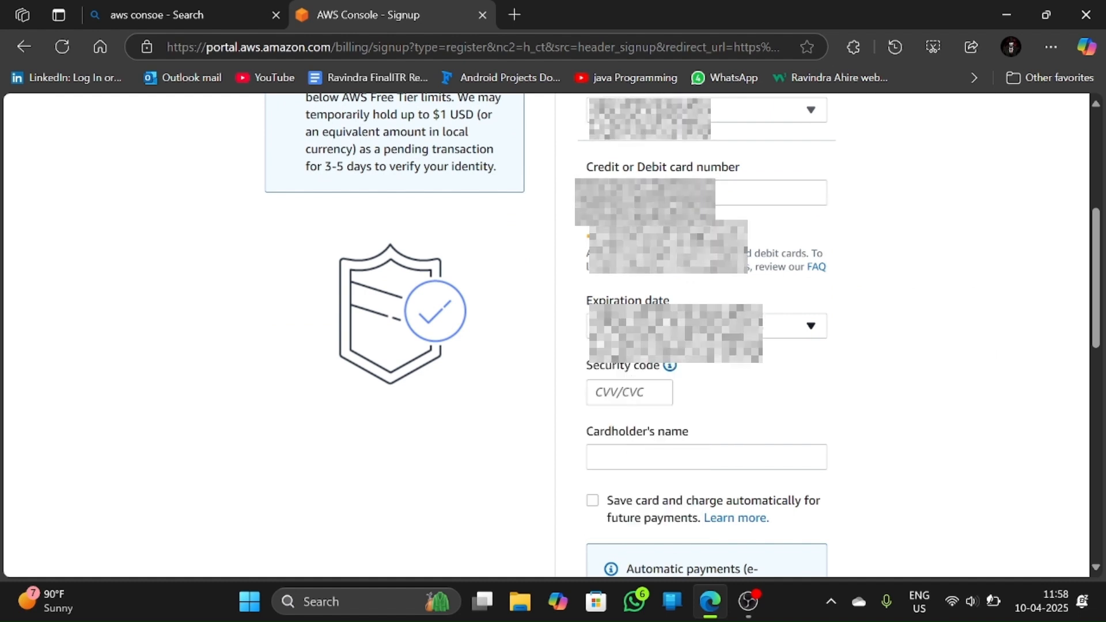
{"action": "left_click", "coordinate": [767, 326]}
{"action": "left_click", "coordinate": [743, 494]}
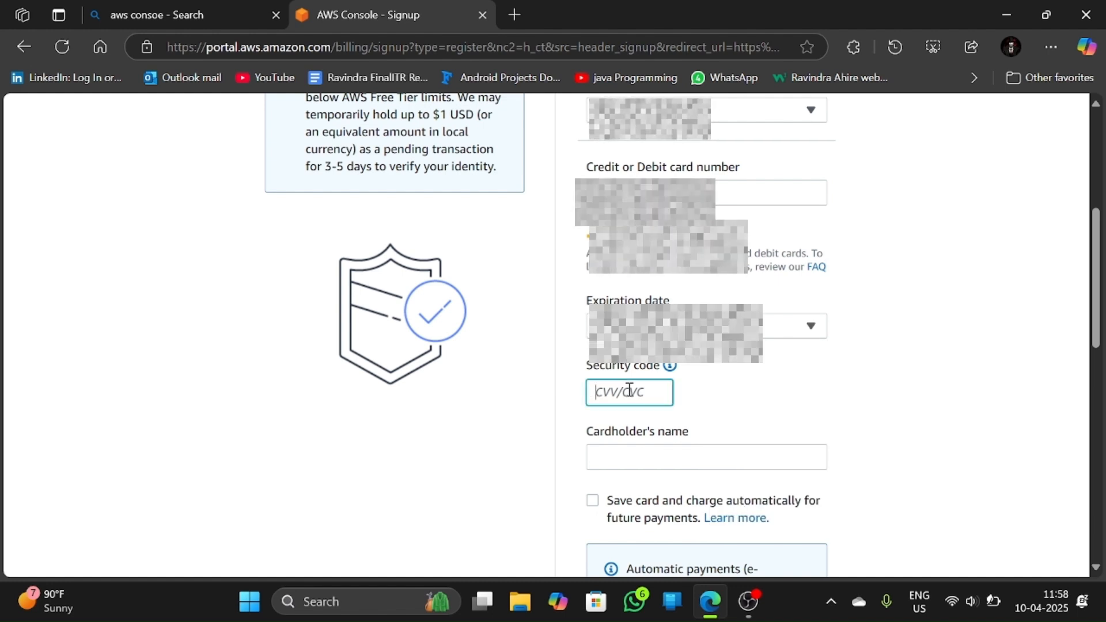
- Type the cardholder's name, correcting the typos along the way
{"action": "scroll", "coordinate": [760, 392], "scroll_direction": "down", "scroll_amount": 1}
{"action": "left_click", "coordinate": [677, 383]}
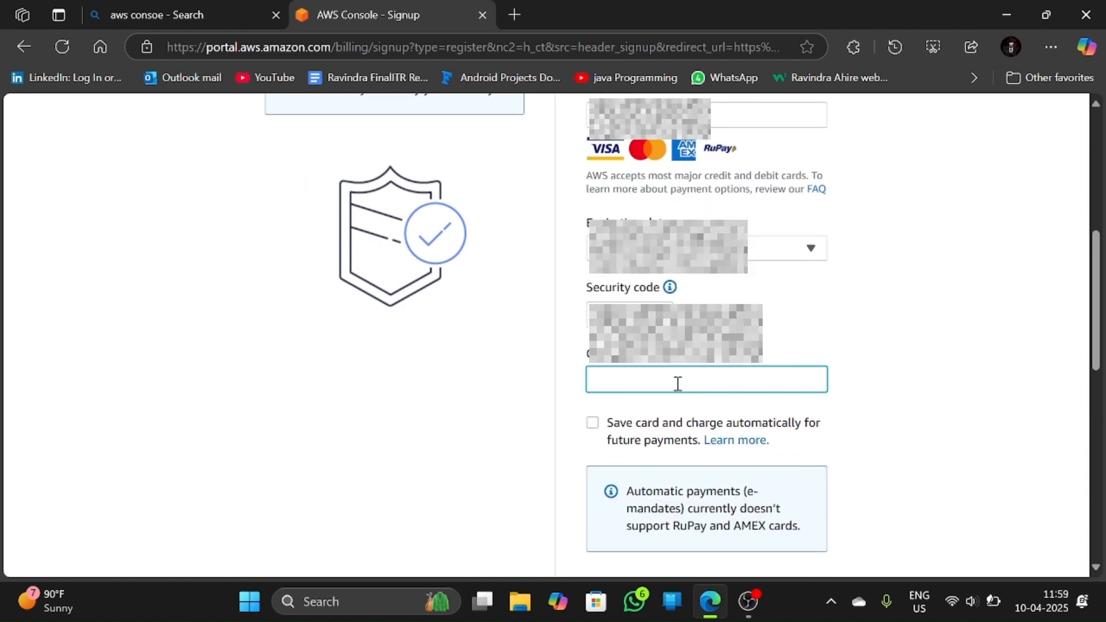
- Answer Yes to having a PAN, enter the PAN, and submit the card for verification
{"action": "scroll", "coordinate": [607, 334], "scroll_direction": "down", "scroll_amount": 2}
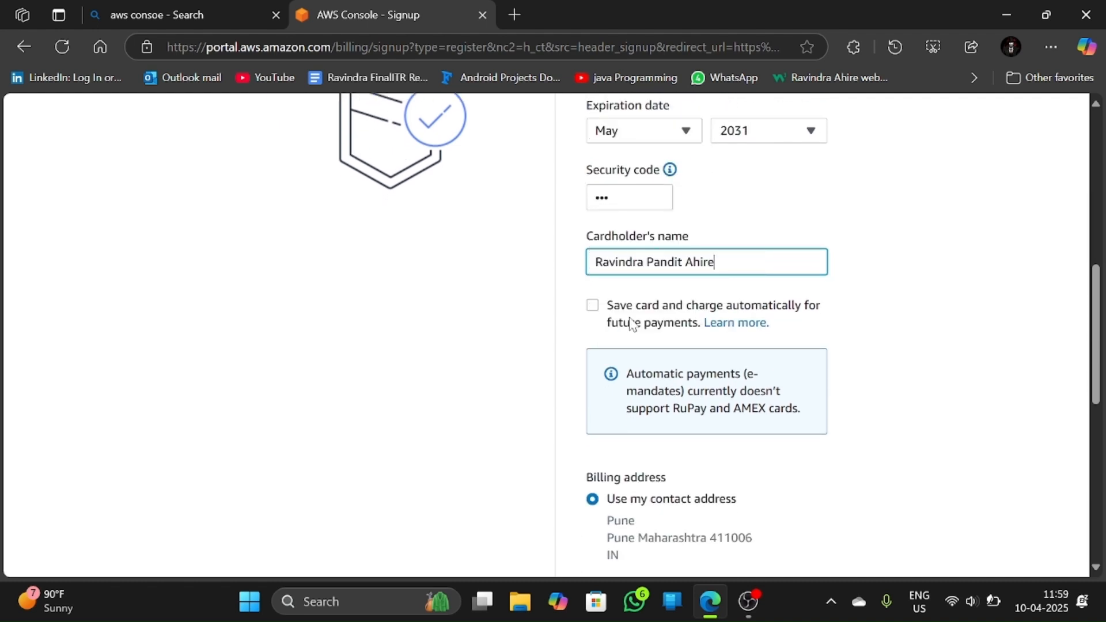
{"action": "scroll", "coordinate": [637, 320], "scroll_direction": "down", "scroll_amount": 3}
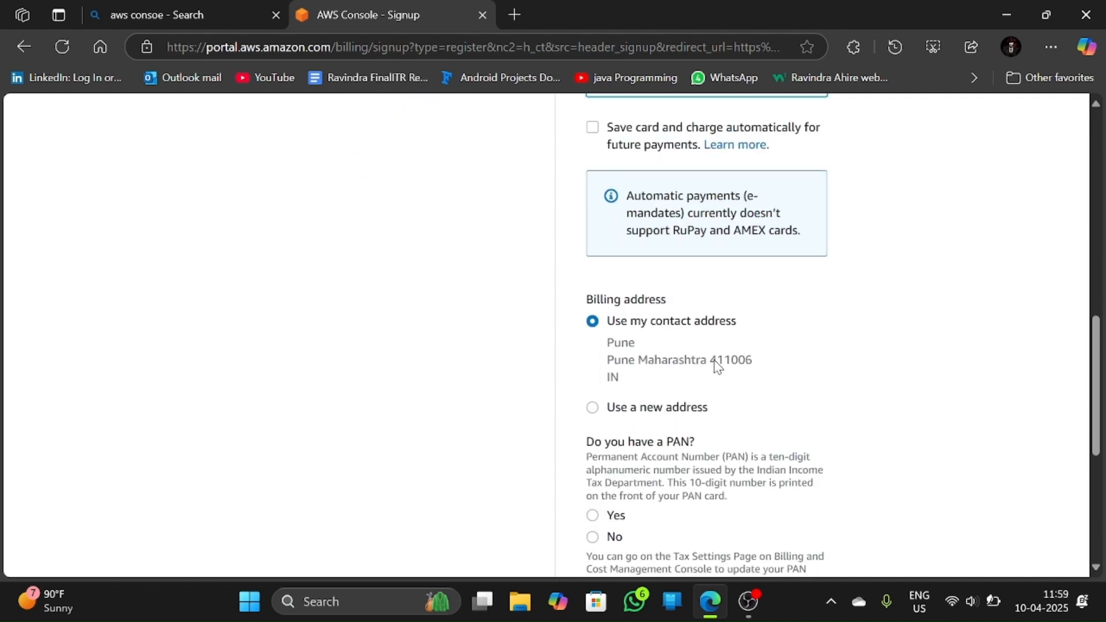
{"action": "scroll", "coordinate": [717, 366], "scroll_direction": "down", "scroll_amount": 3}
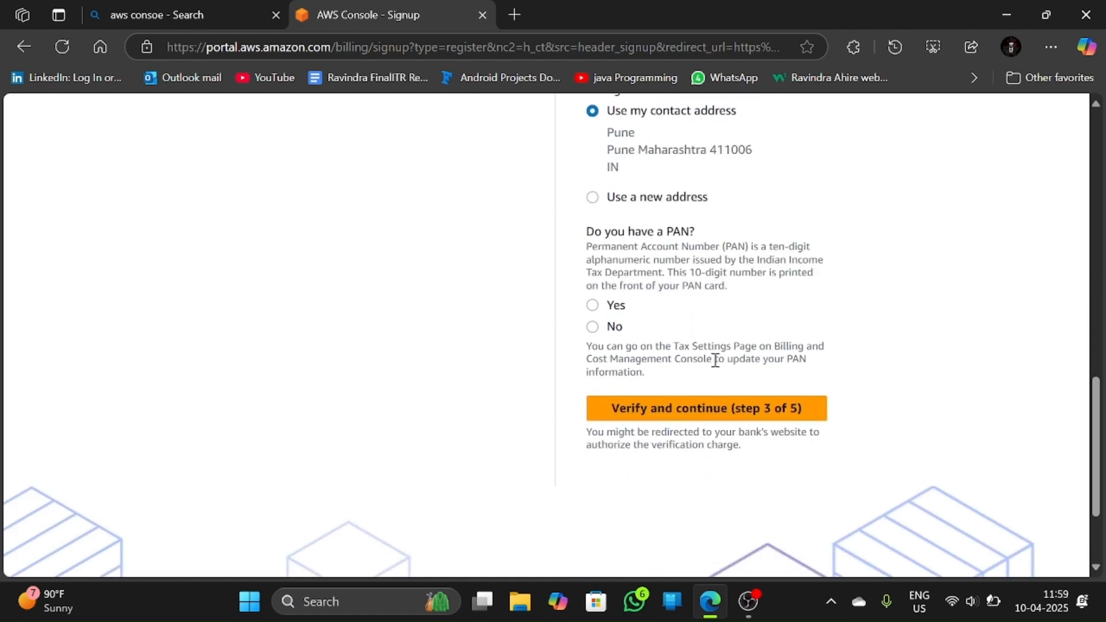
{"action": "left_click", "coordinate": [593, 305]}
{"action": "scroll", "coordinate": [736, 331], "scroll_direction": "down", "scroll_amount": 1}
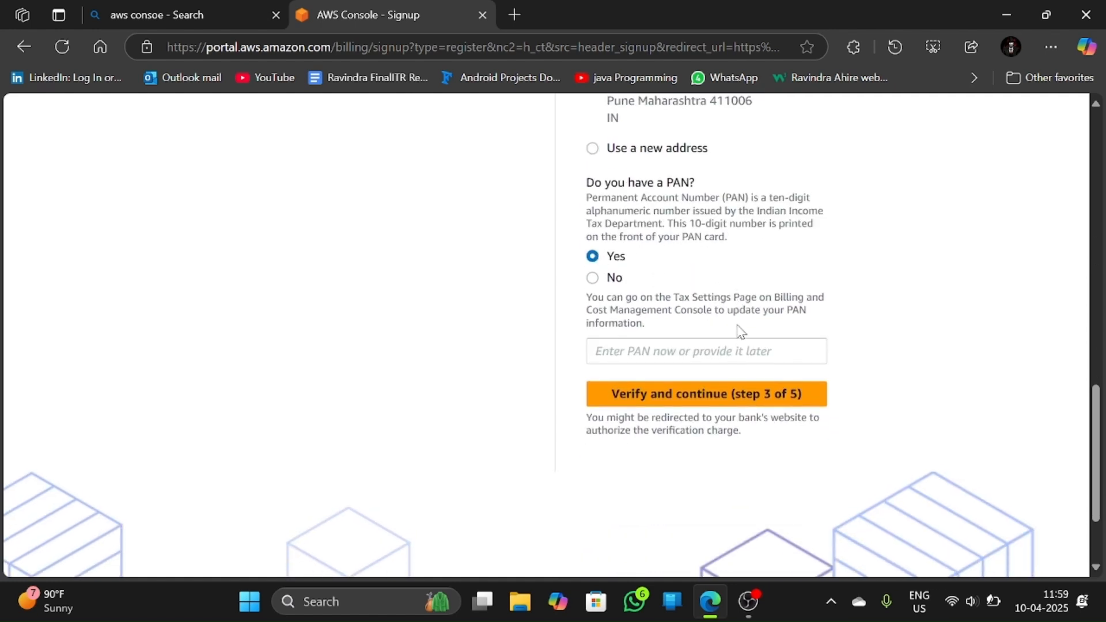
{"action": "left_click", "coordinate": [690, 341]}
{"action": "type", "text": "D"}
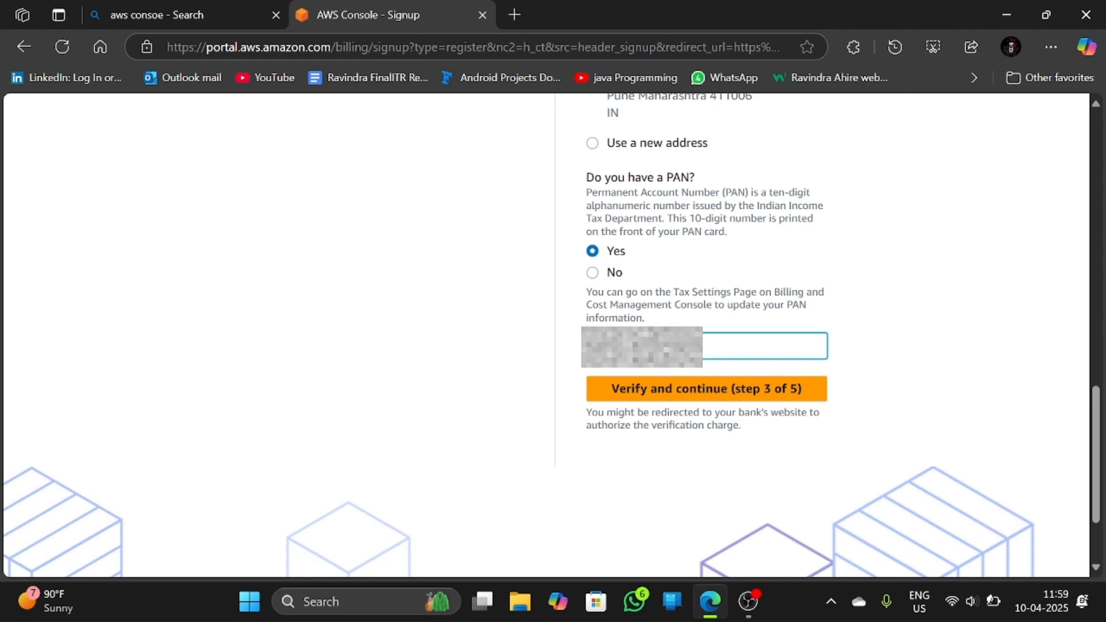
{"action": "left_click", "coordinate": [672, 397]}
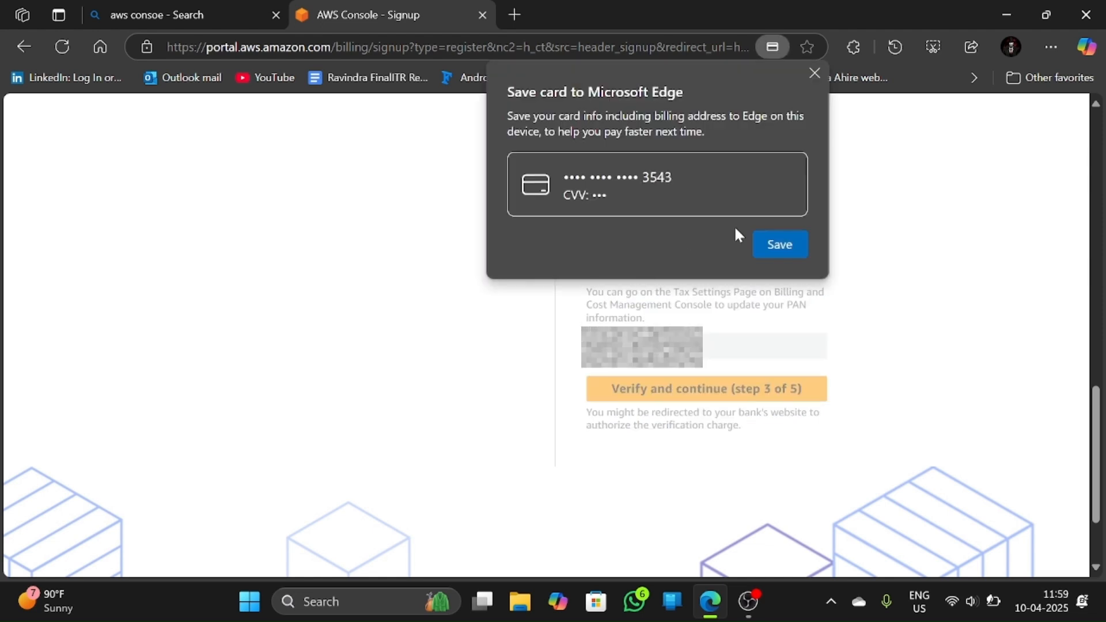
- Close Edge's Save card offer and return to the top of the bank OTP page
{"action": "left_click", "coordinate": [814, 72]}
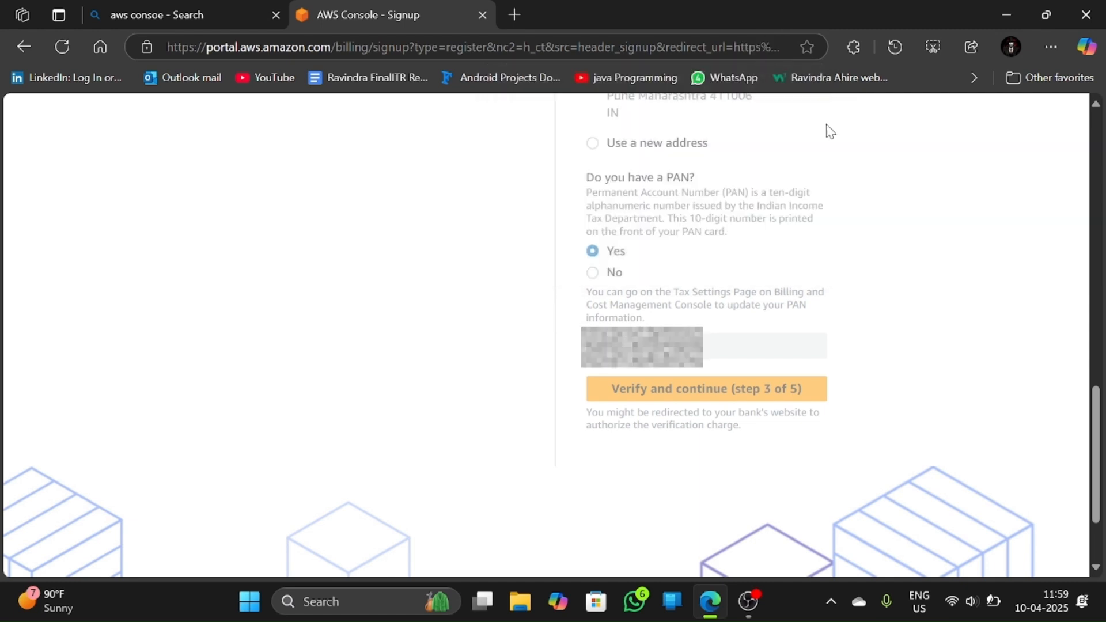
{"action": "scroll", "coordinate": [721, 237], "scroll_direction": "up", "scroll_amount": 8}
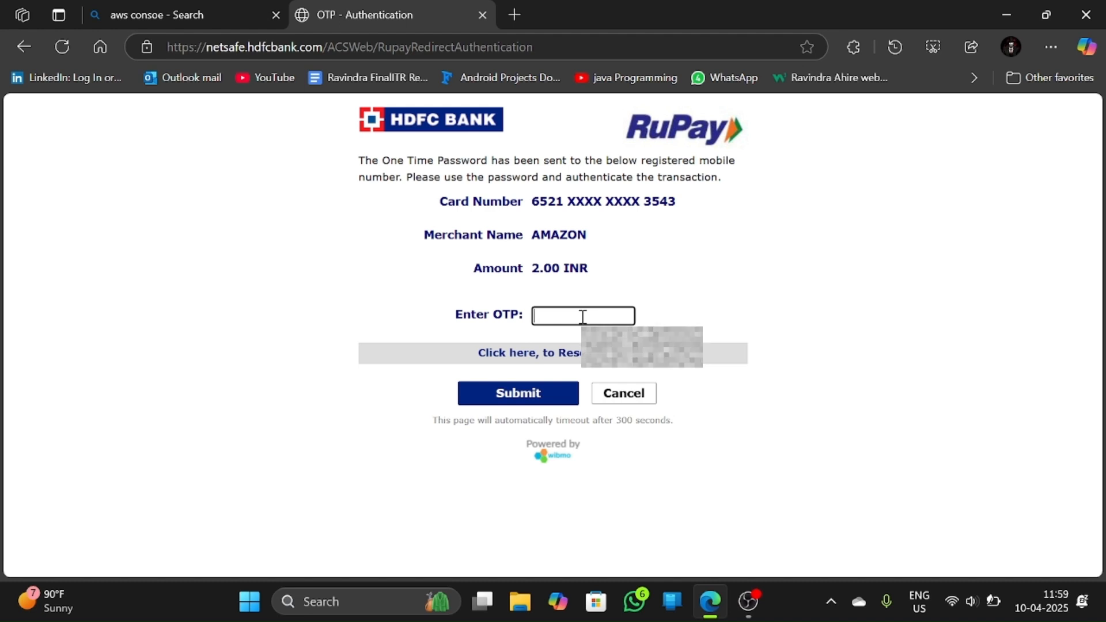
- Enter the bank's one-time password and submit it to authorise the 2.00 INR charge
{"action": "type", "text": "••••••"}
{"action": "left_click", "coordinate": [533, 392]}
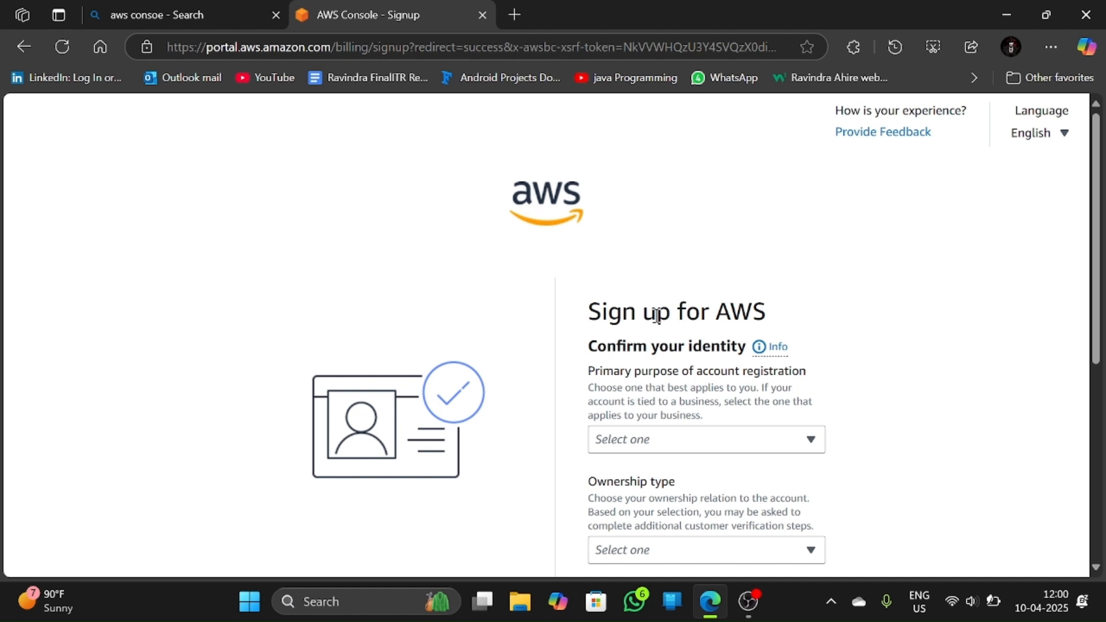
- Select Personal use as the account purpose and Individual as the ownership type
{"action": "scroll", "coordinate": [657, 316], "scroll_direction": "down", "scroll_amount": 3}
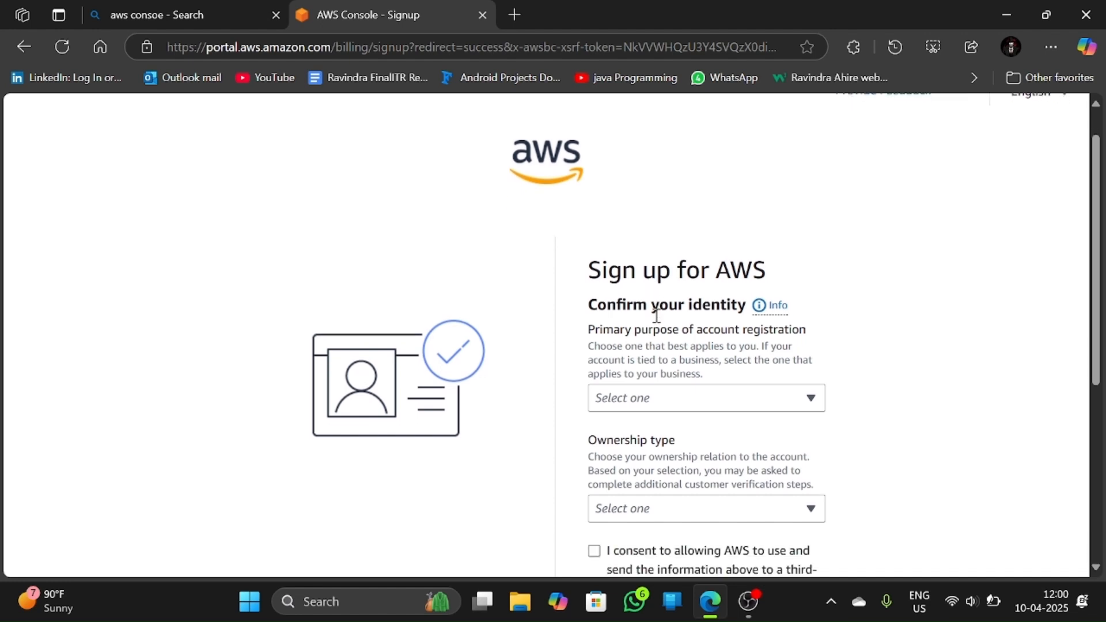
{"action": "left_click", "coordinate": [717, 296]}
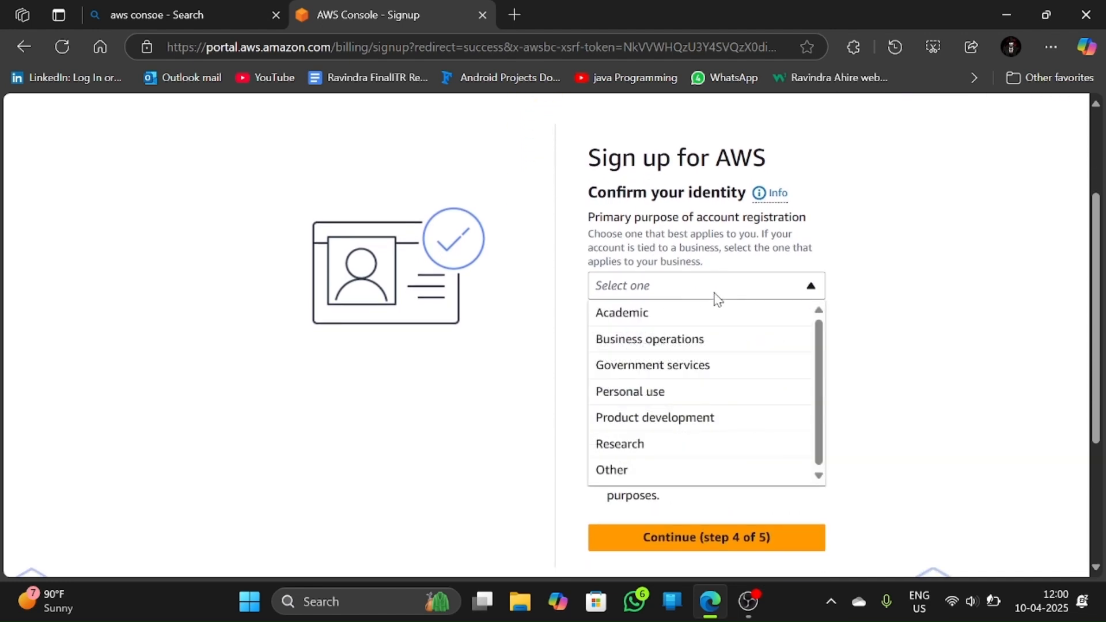
{"action": "left_click", "coordinate": [644, 393]}
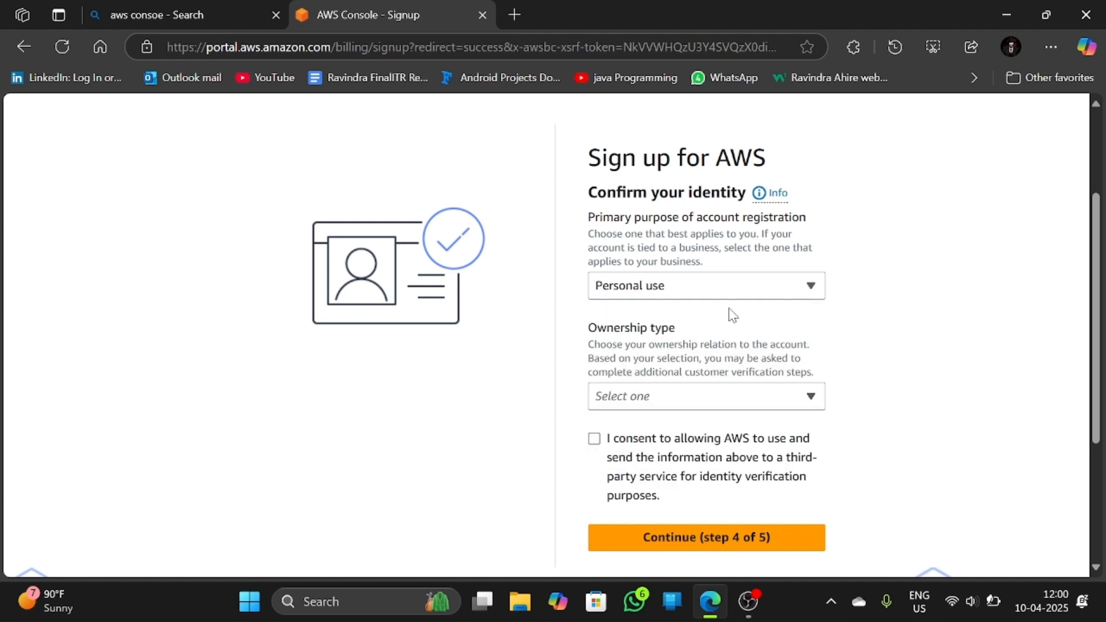
{"action": "scroll", "coordinate": [732, 314], "scroll_direction": "down", "scroll_amount": 2}
{"action": "left_click", "coordinate": [655, 311]}
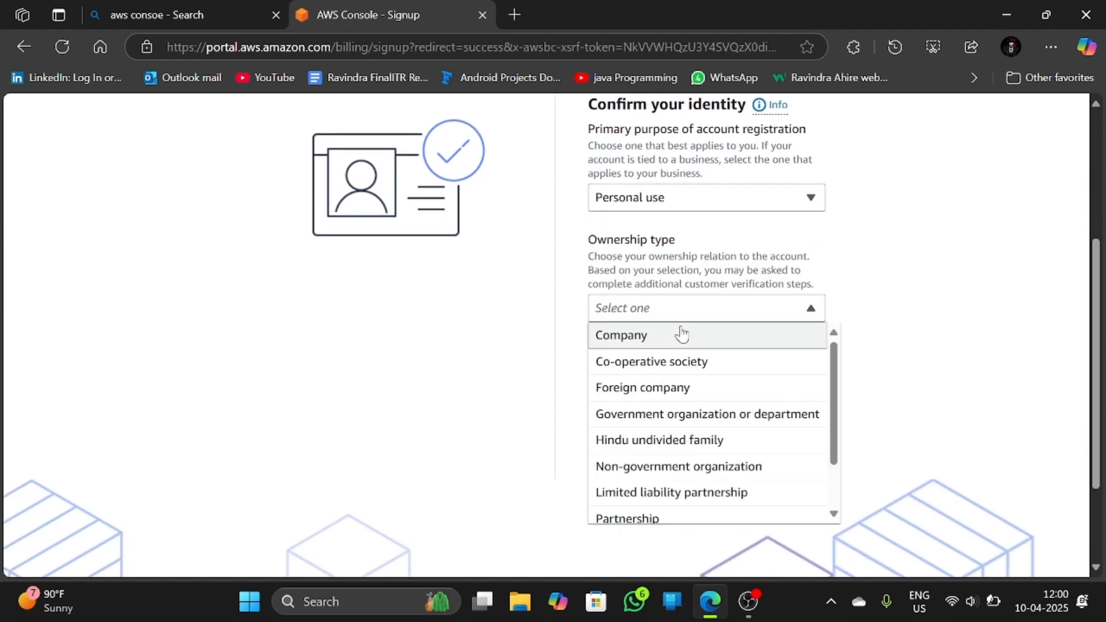
{"action": "scroll", "coordinate": [722, 401], "scroll_direction": "down", "scroll_amount": 1}
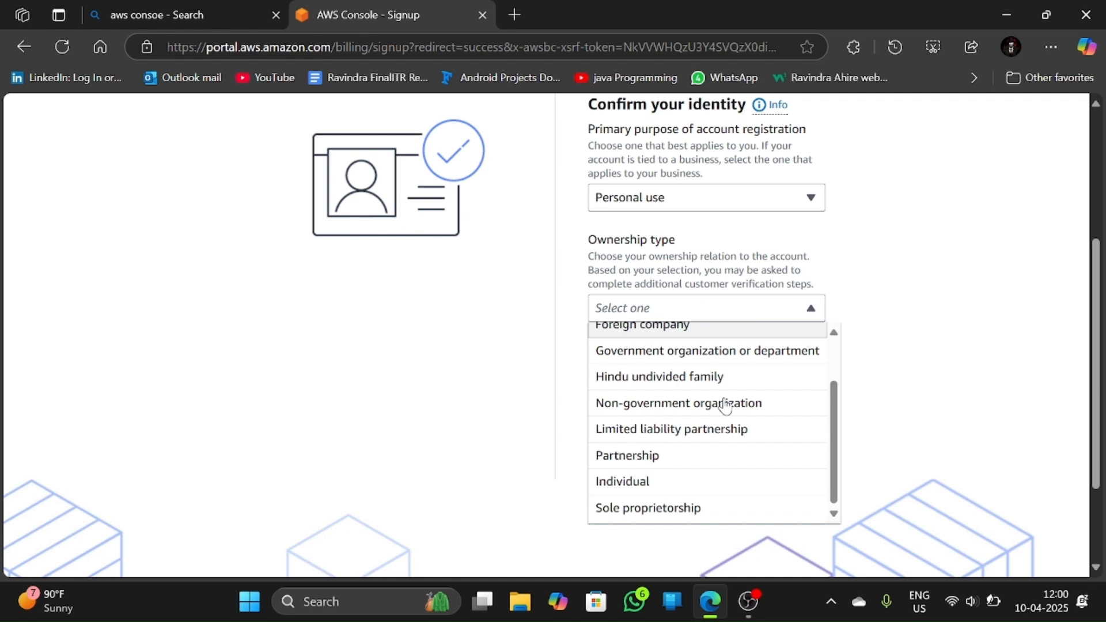
{"action": "left_click", "coordinate": [649, 484]}
- Enter the date of birth and PAN, choose the listed verification name, and open the PAN-card file picker
{"action": "scroll", "coordinate": [712, 327], "scroll_direction": "down", "scroll_amount": 3}
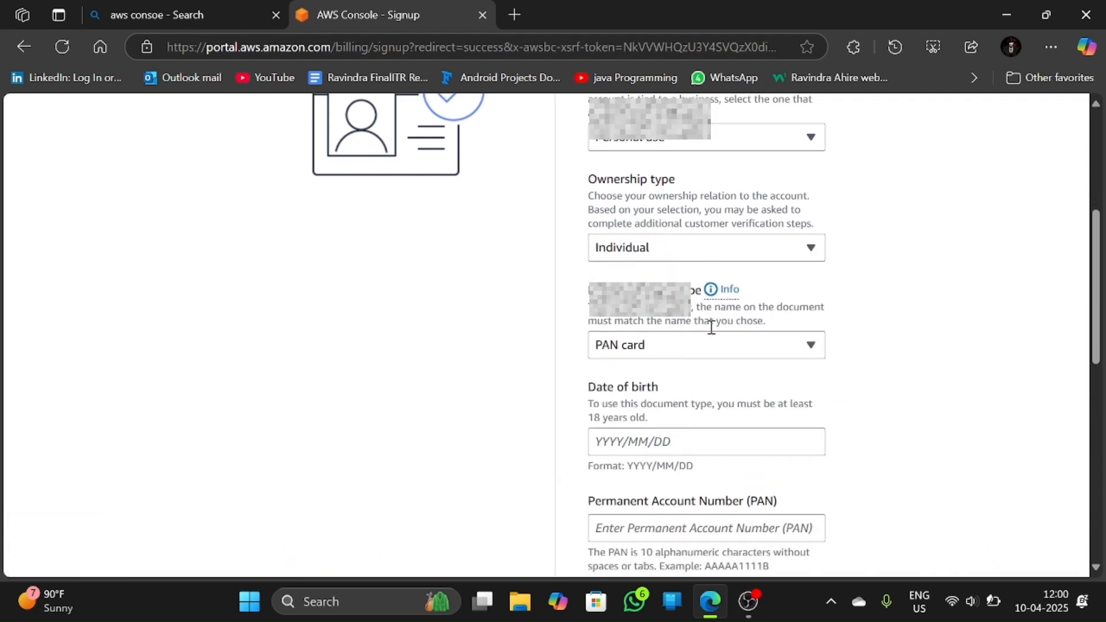
{"action": "left_click", "coordinate": [674, 339]}
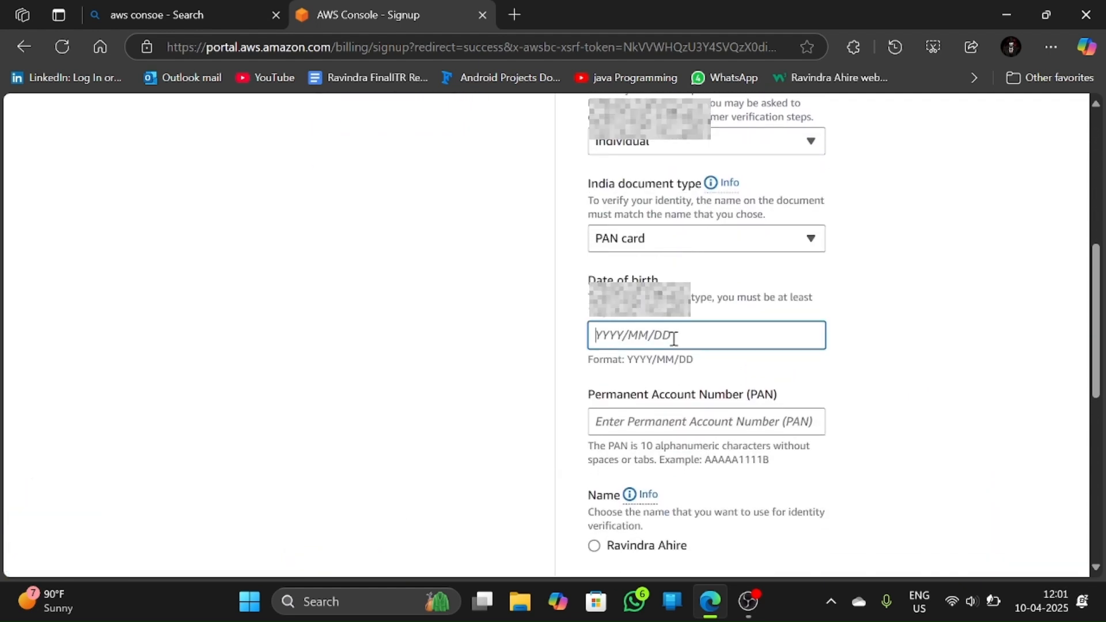
{"action": "scroll", "coordinate": [674, 339], "scroll_direction": "down", "scroll_amount": 2}
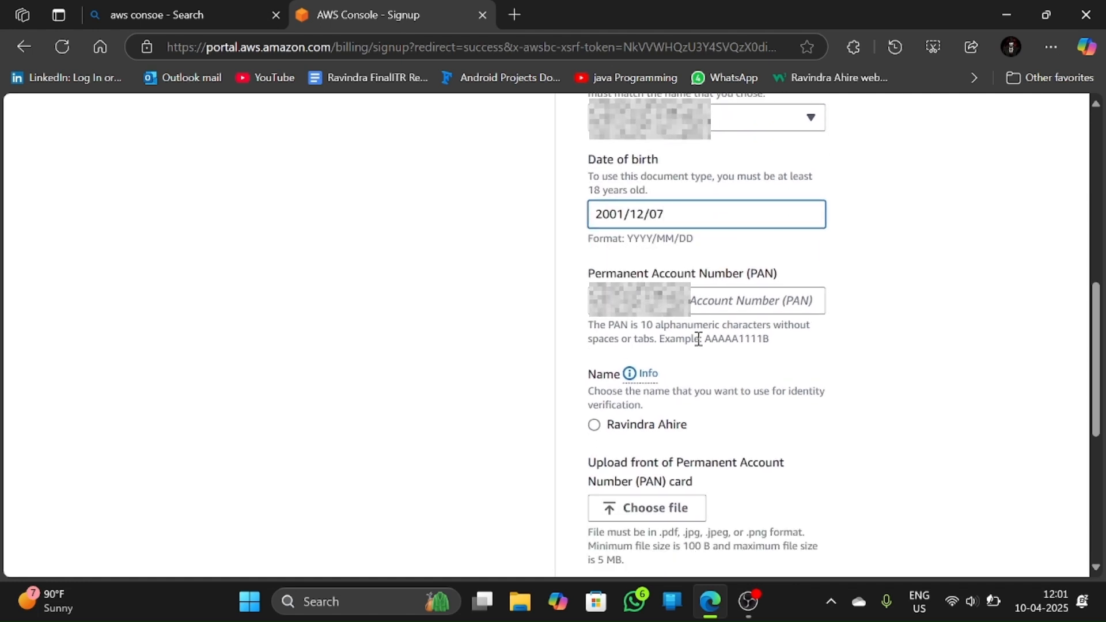
{"action": "left_click", "coordinate": [674, 300]}
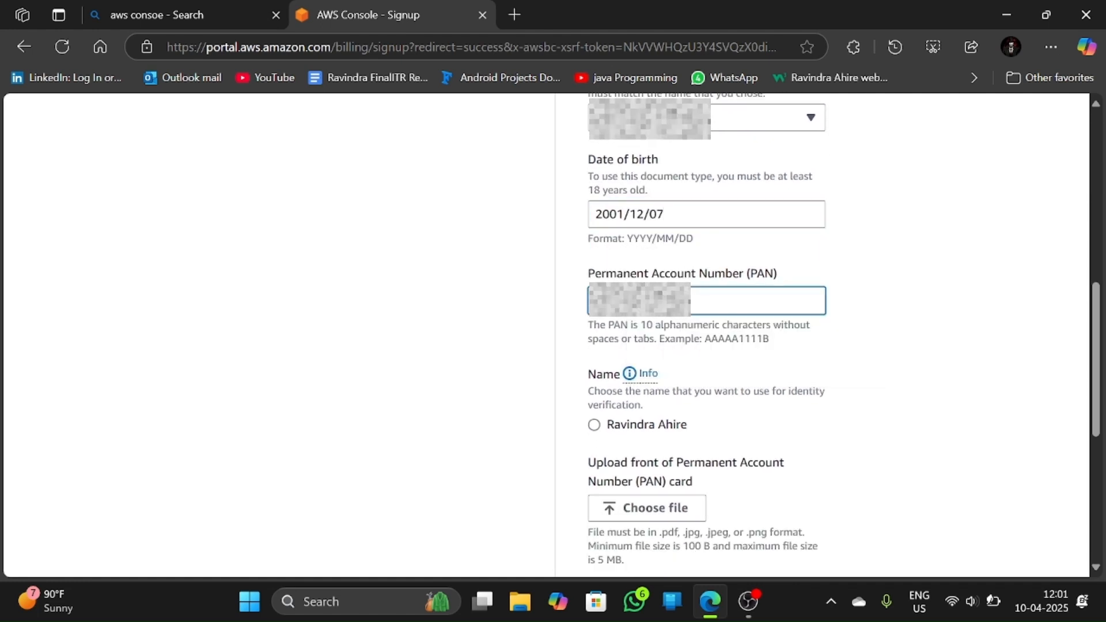
{"action": "left_click", "coordinate": [878, 334]}
{"action": "scroll", "coordinate": [707, 334], "scroll_direction": "down", "scroll_amount": 3}
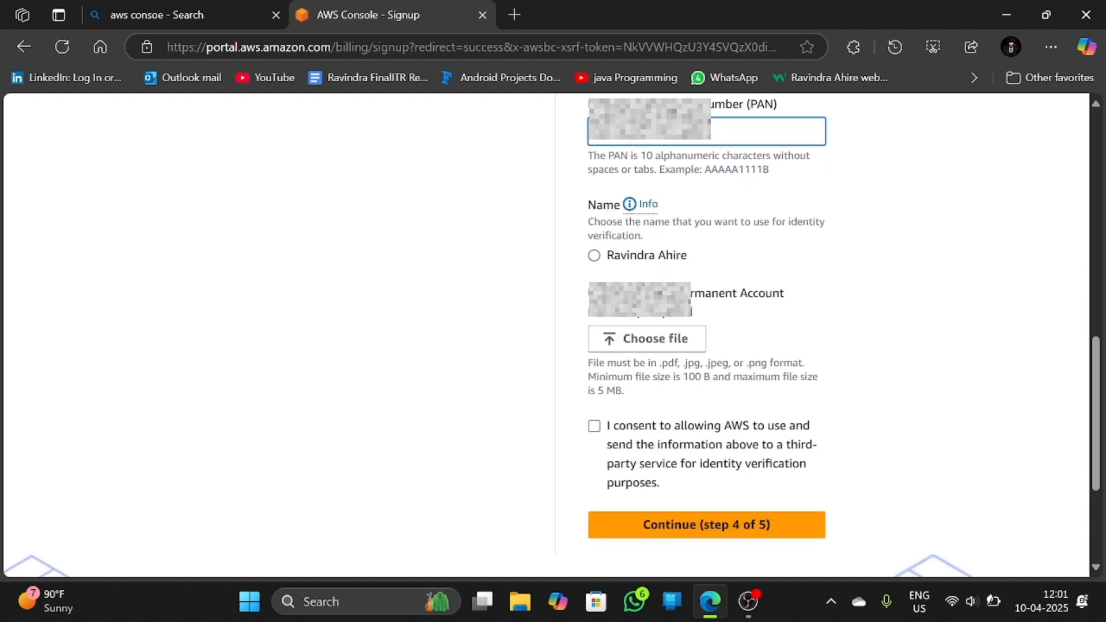
{"action": "left_click", "coordinate": [608, 260]}
{"action": "scroll", "coordinate": [609, 260], "scroll_direction": "down", "scroll_amount": 1}
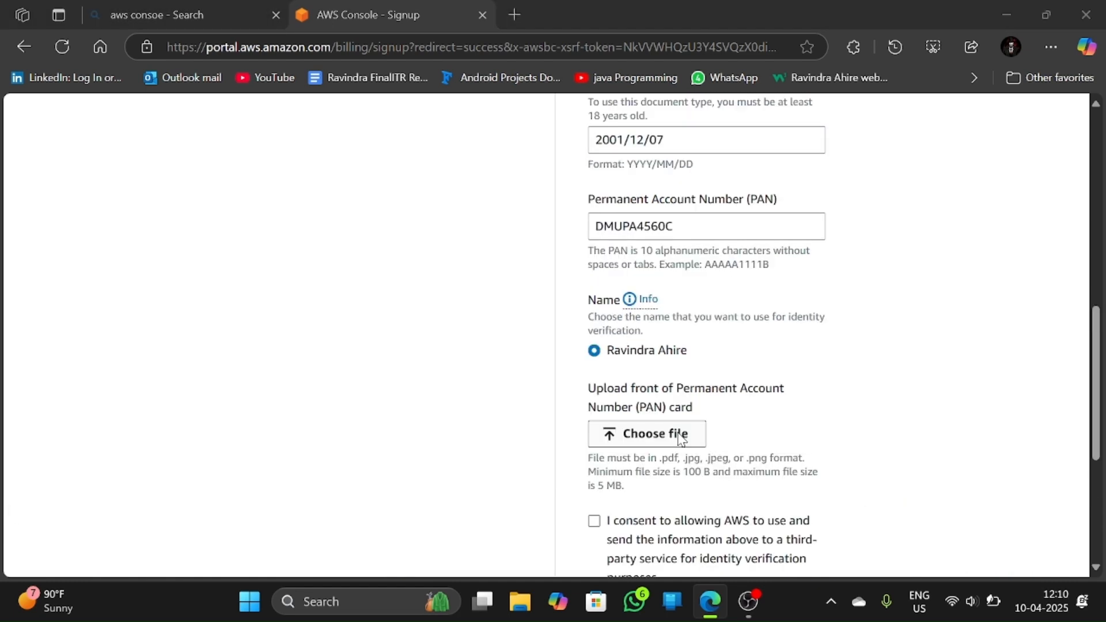
{"action": "left_click", "coordinate": [679, 435]}
- Upload the PAN card PDF from the New Volume (D:) documents folder and continue to phone verification
{"action": "scroll", "coordinate": [71, 244], "scroll_direction": "down", "scroll_amount": 5}
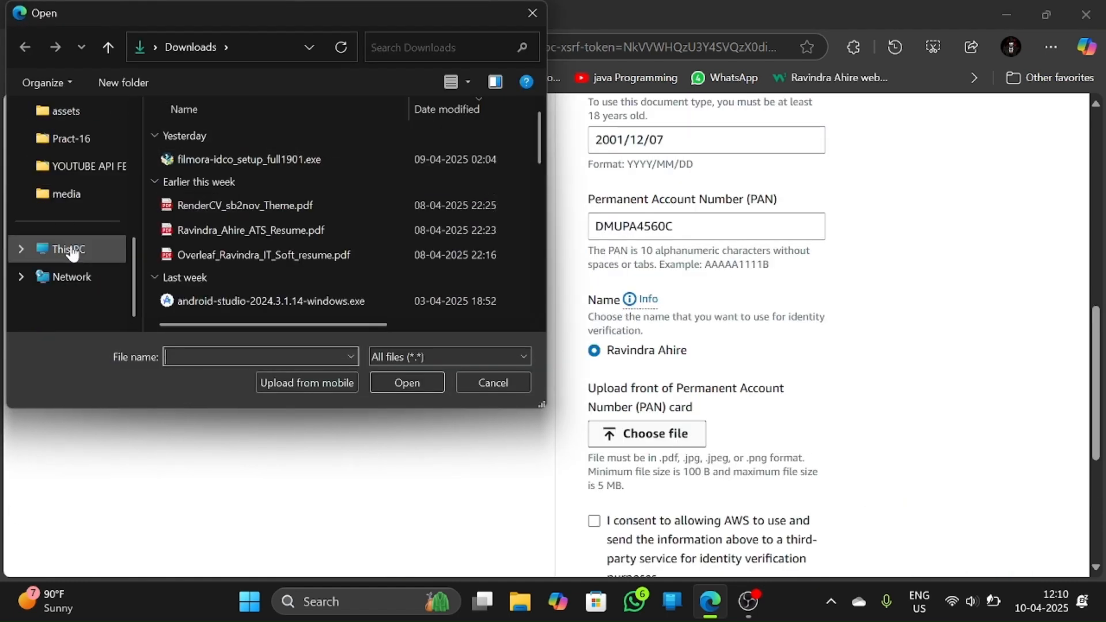
{"action": "left_click", "coordinate": [95, 248]}
{"action": "double_click", "coordinate": [282, 200]}
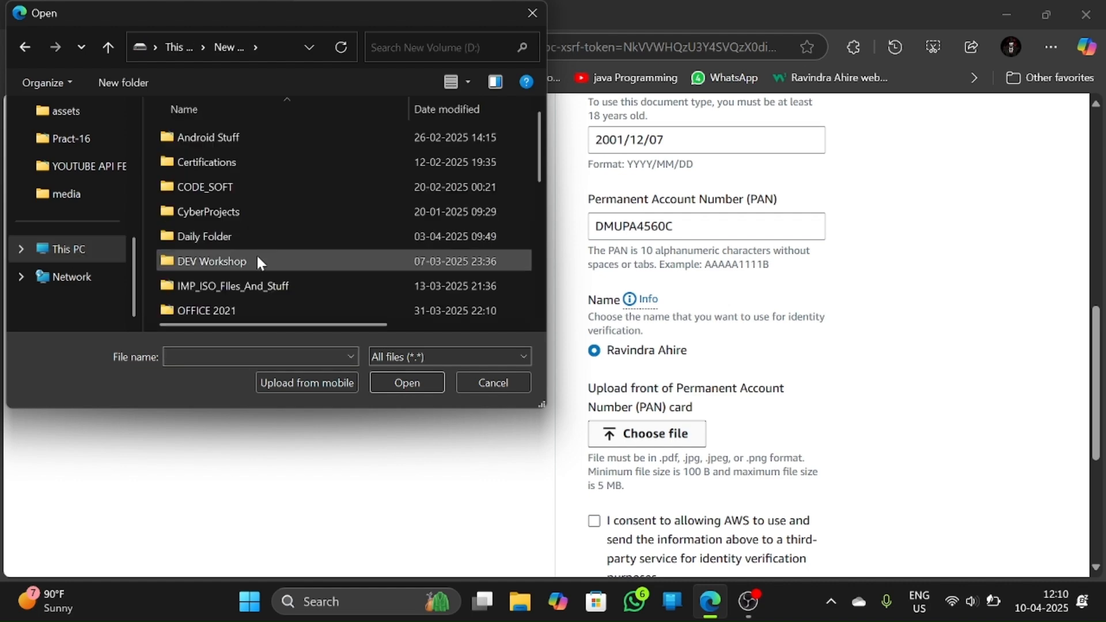
{"action": "scroll", "coordinate": [269, 274], "scroll_direction": "down", "scroll_amount": 4}
{"action": "scroll", "coordinate": [259, 183], "scroll_direction": "up", "scroll_amount": 1}
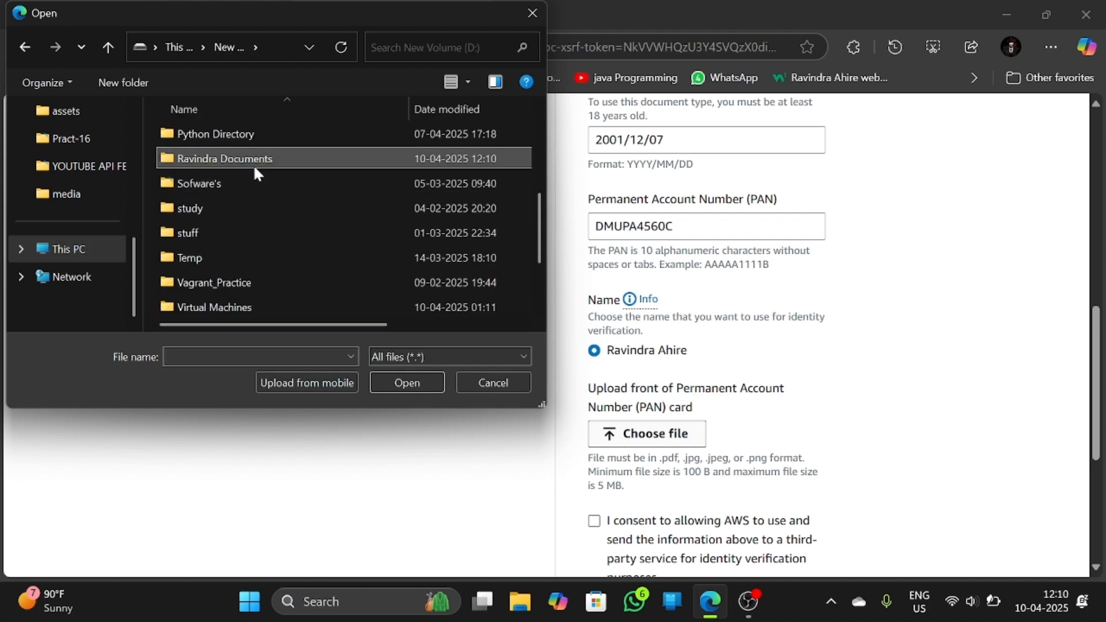
{"action": "double_click", "coordinate": [253, 162]}
{"action": "double_click", "coordinate": [312, 140]}
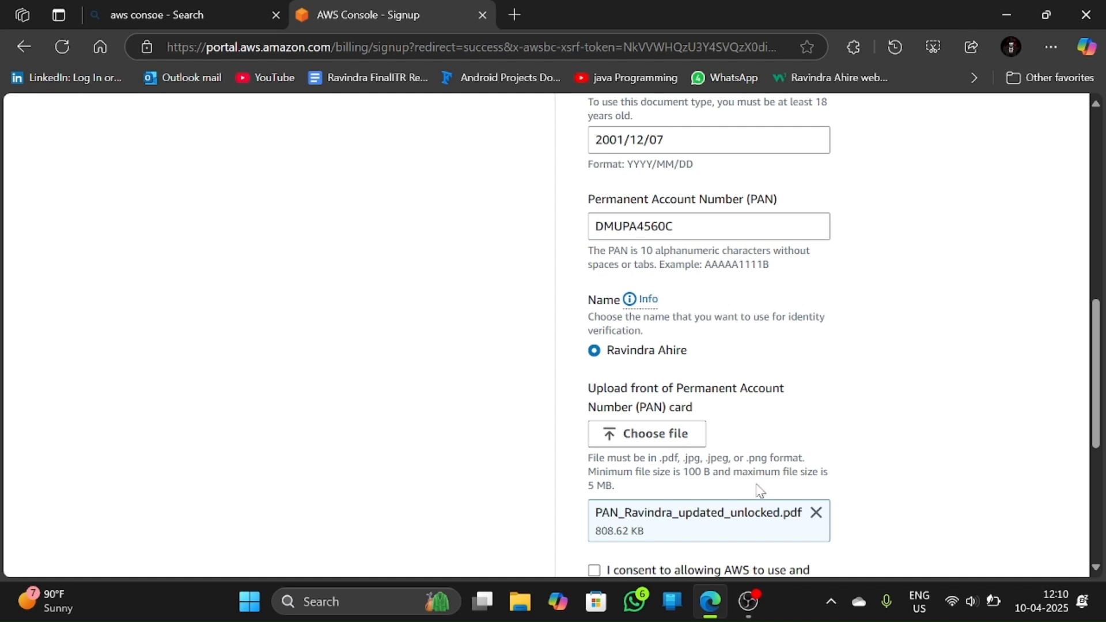
{"action": "scroll", "coordinate": [714, 461], "scroll_direction": "down", "scroll_amount": 4}
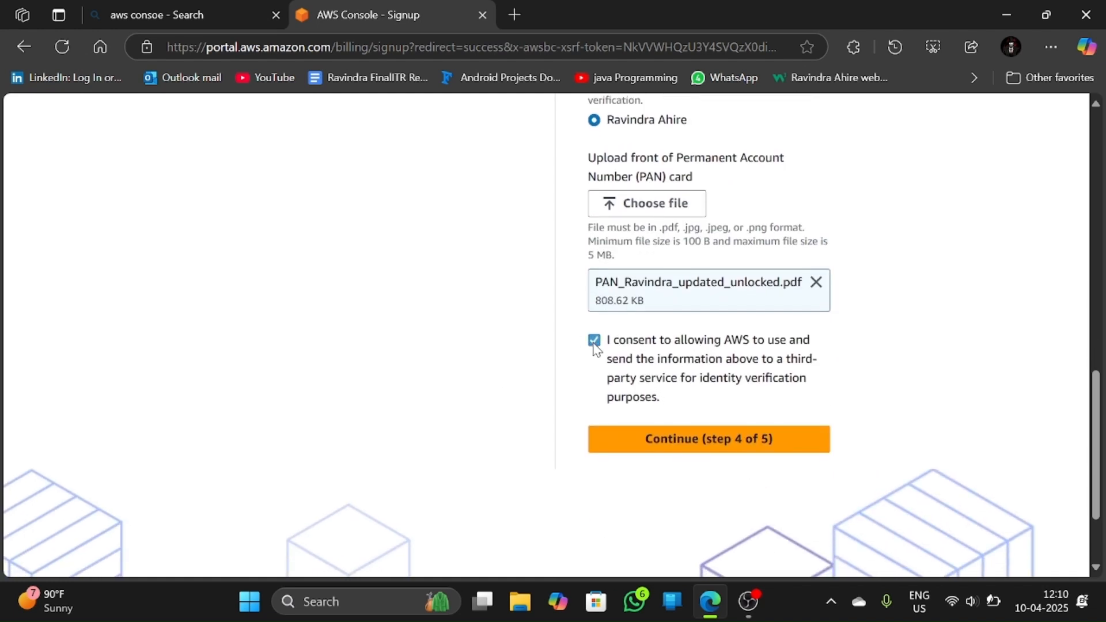
{"action": "left_click", "coordinate": [734, 439]}
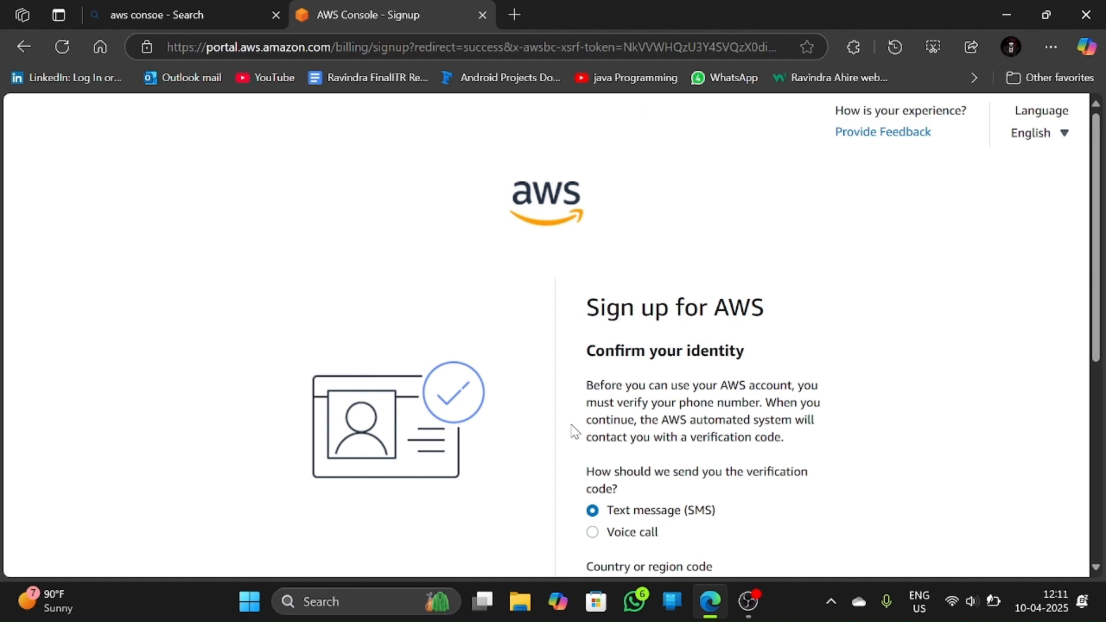
- Set the phone country or region code to India (+91) by searching 'ind'
{"action": "scroll", "coordinate": [758, 407], "scroll_direction": "down", "scroll_amount": 5}
{"action": "left_click", "coordinate": [711, 329]}
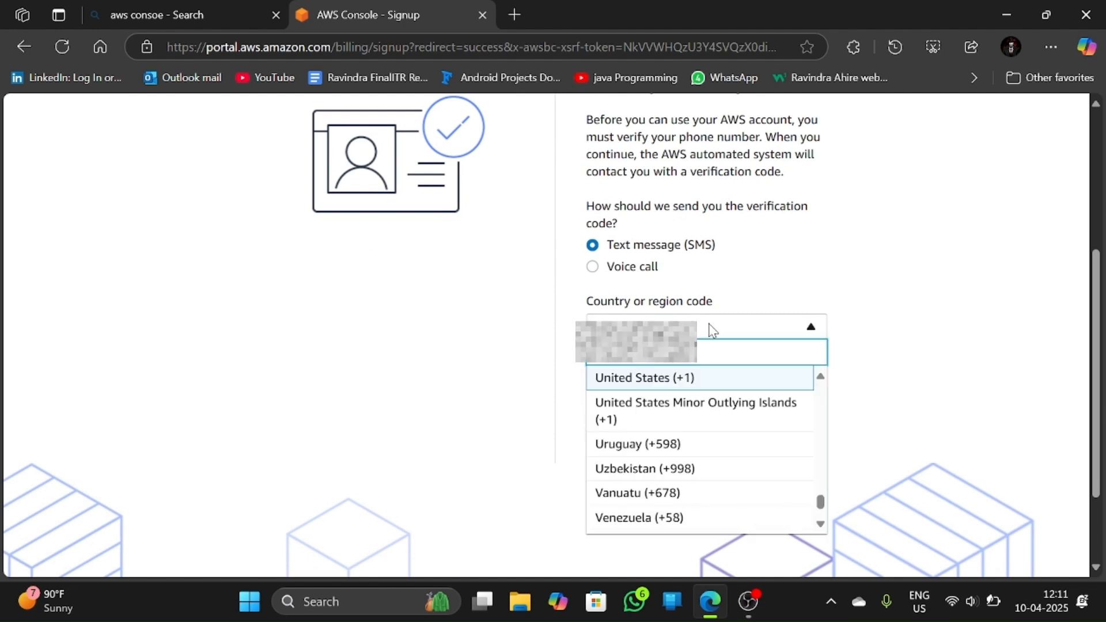
{"action": "type", "text": "ind"}
{"action": "left_click", "coordinate": [663, 400]}
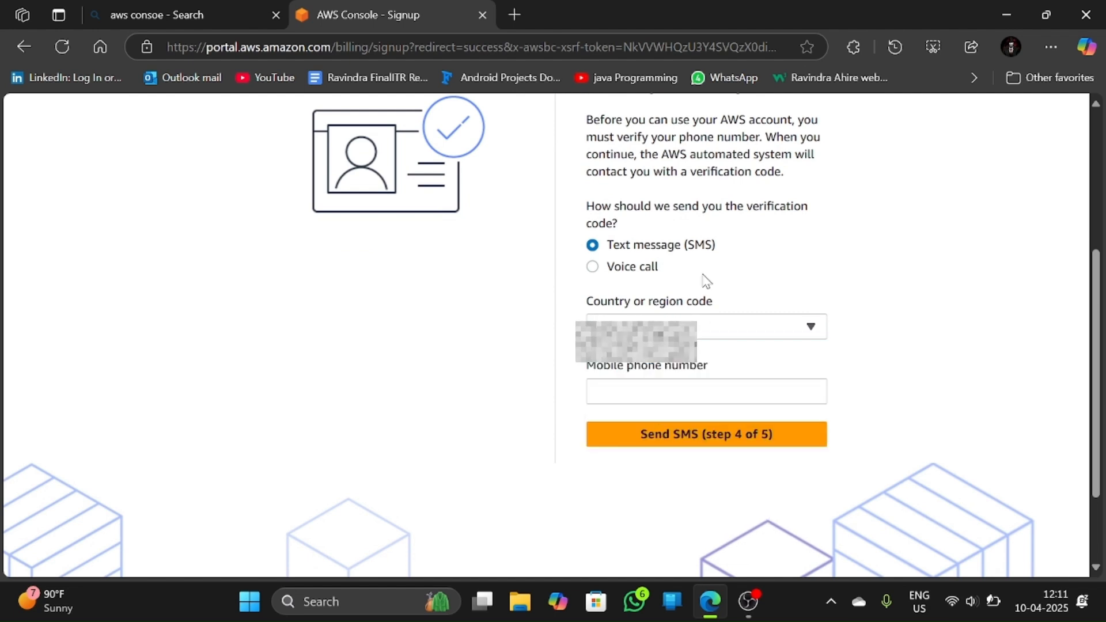
- Enter the mobile phone number and request the verification code by SMS
{"action": "scroll", "coordinate": [704, 280], "scroll_direction": "down", "scroll_amount": 1}
{"action": "left_click", "coordinate": [662, 337]}
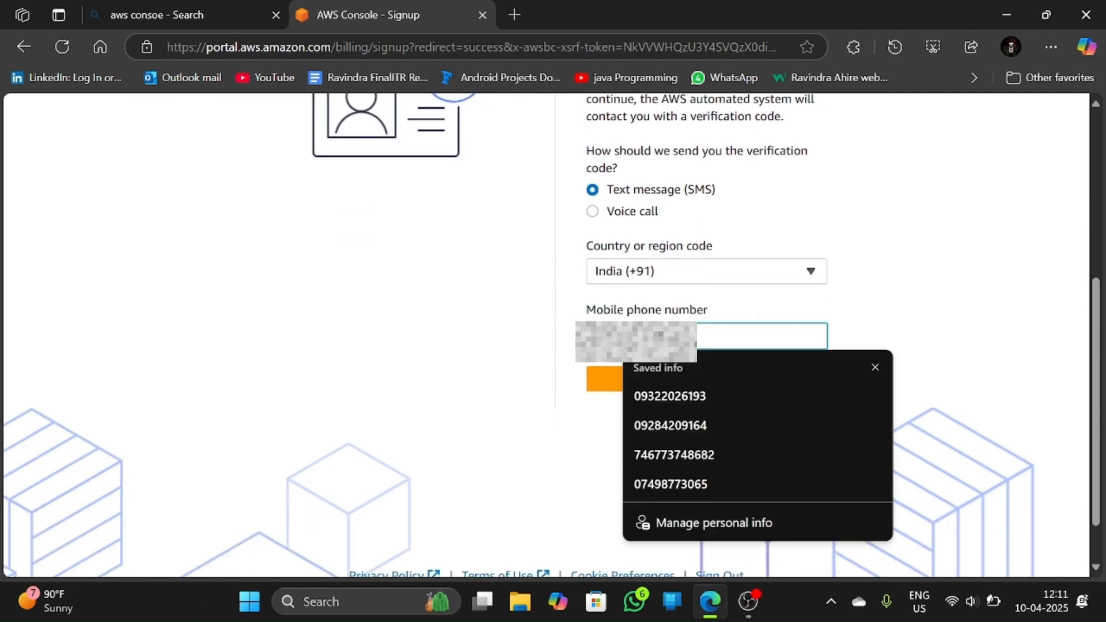
{"action": "left_click", "coordinate": [875, 367]}
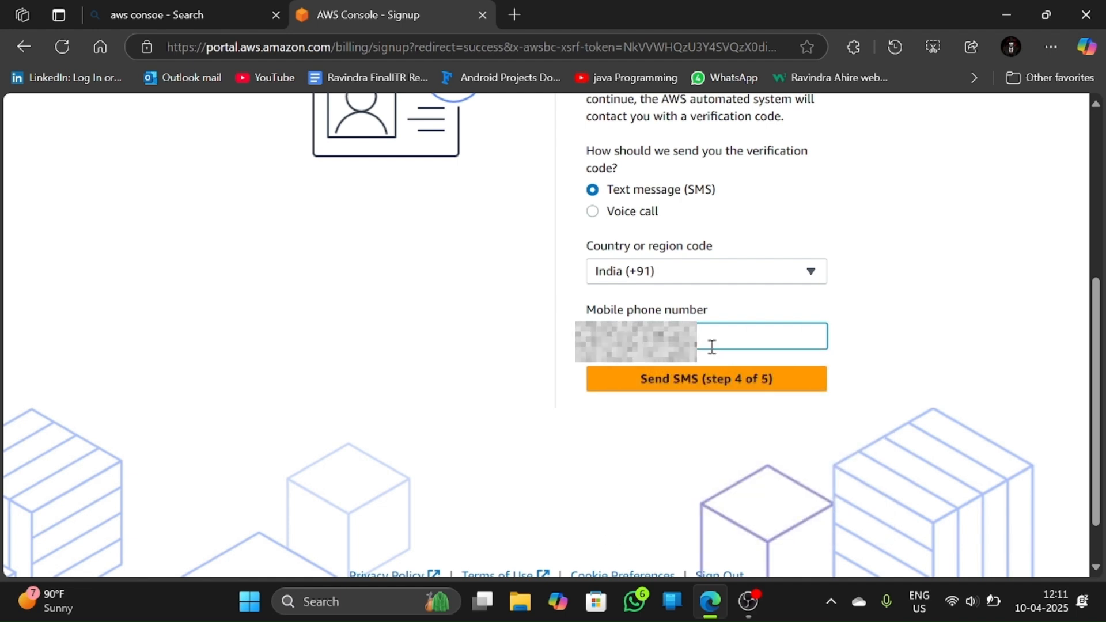
{"action": "left_click", "coordinate": [682, 380]}
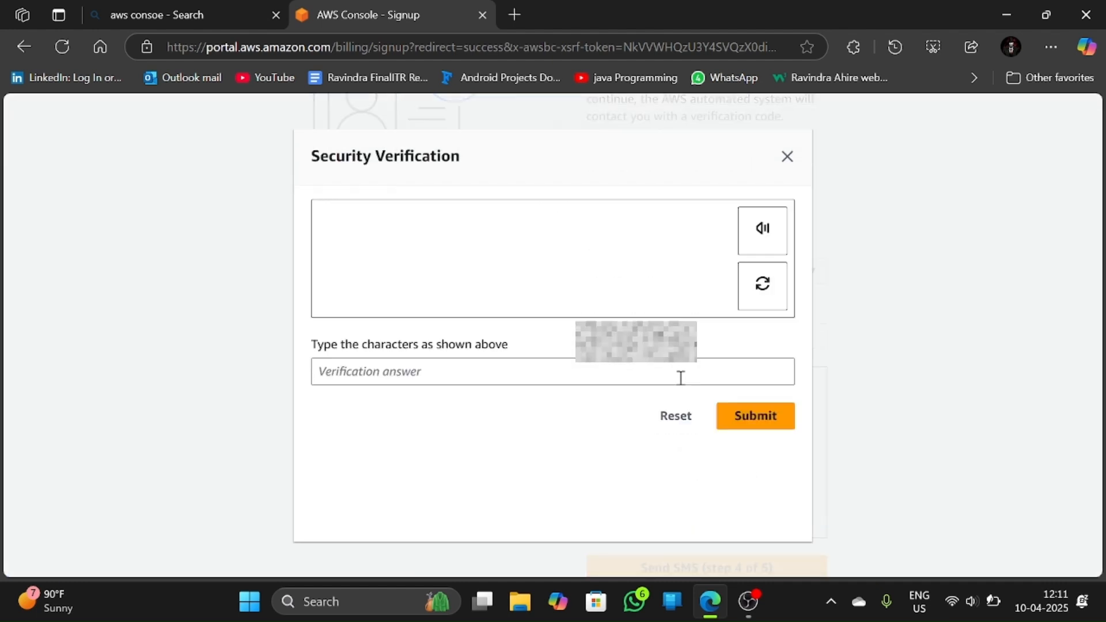
- Answer the security check captcha with the displayed characters and submit it
{"action": "left_click", "coordinate": [462, 368]}
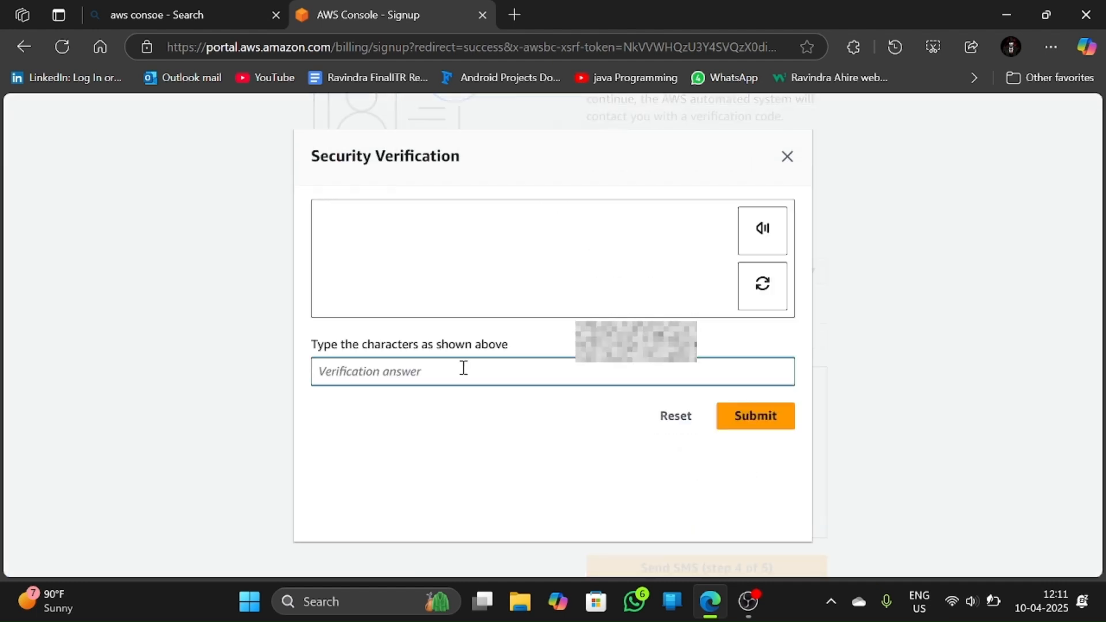
{"action": "type", "text": "ff"}
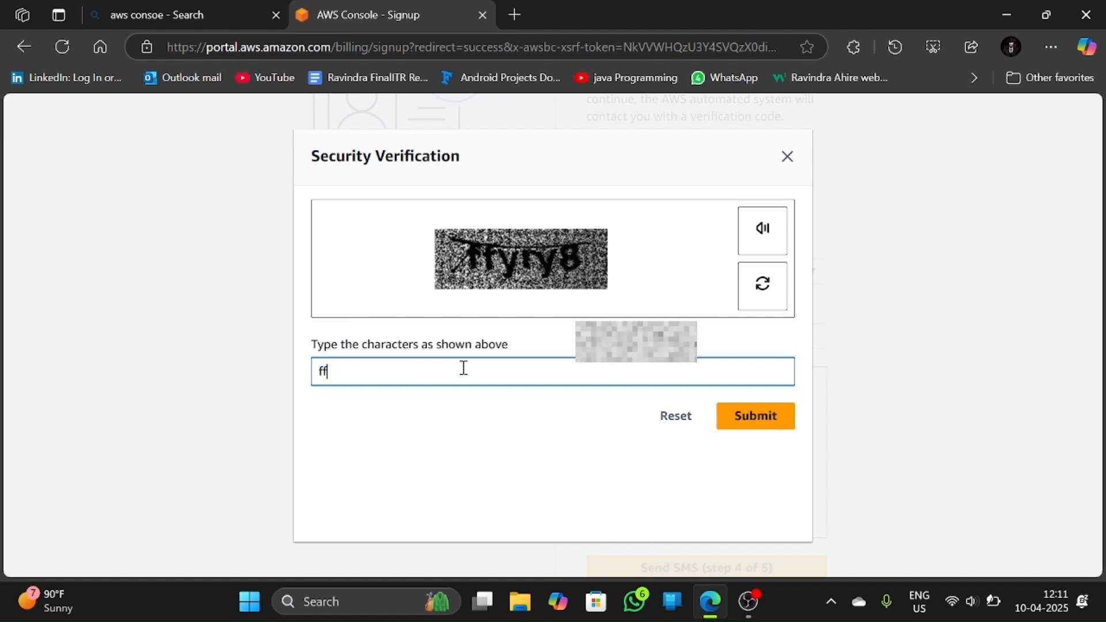
{"action": "type", "text": "yry8"}
{"action": "left_click", "coordinate": [758, 419]}
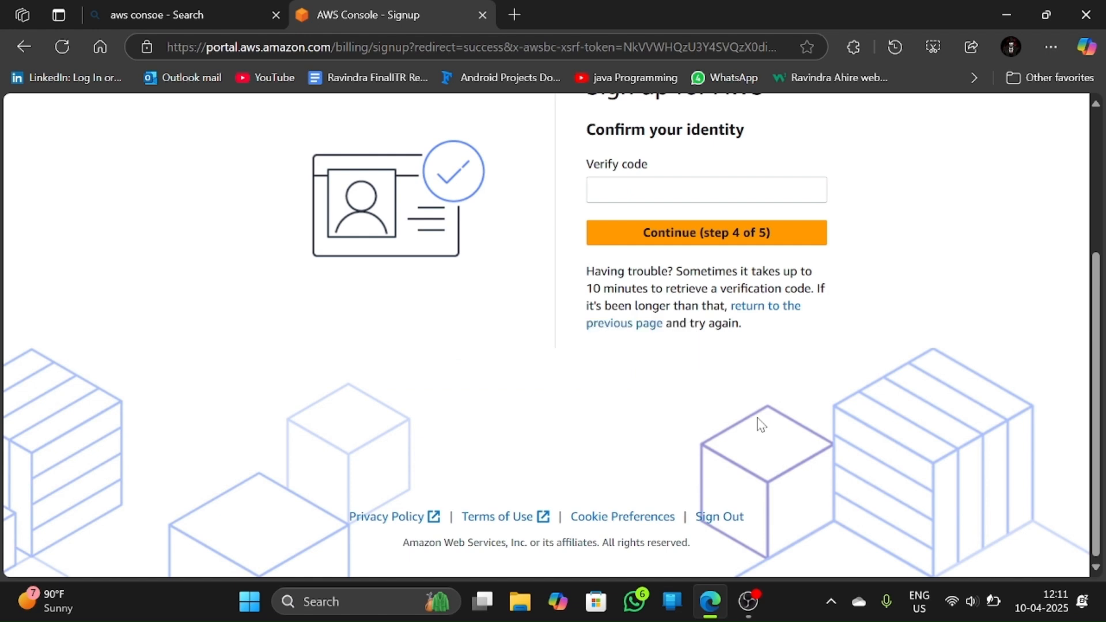
- Enter the texted verification code and continue to the support plan step
{"action": "left_click", "coordinate": [643, 189]}
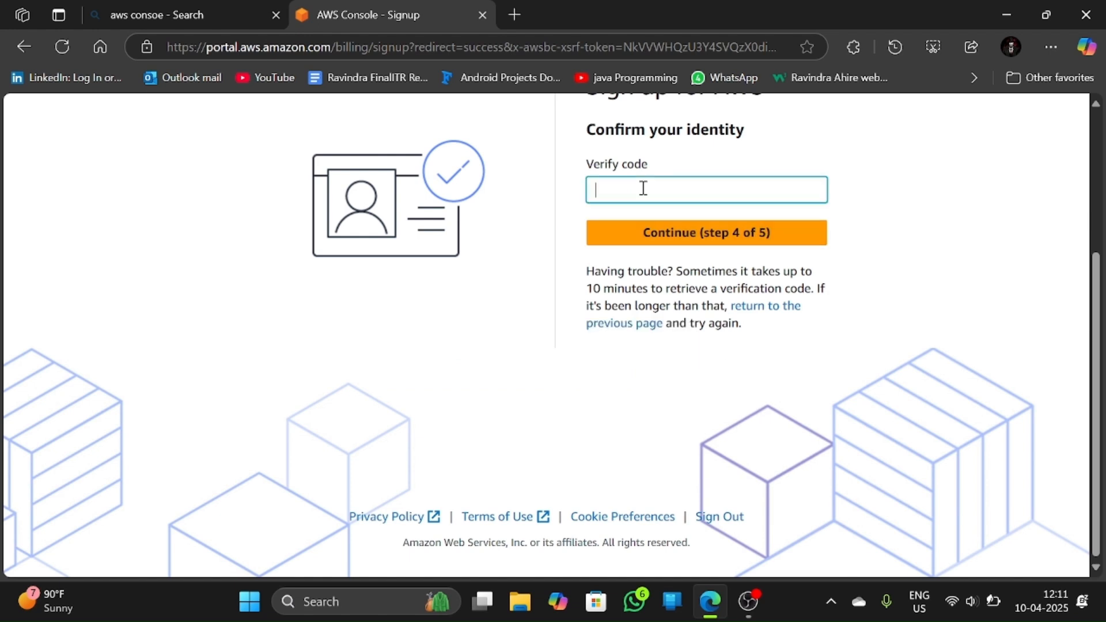
{"action": "left_click", "coordinate": [667, 233]}
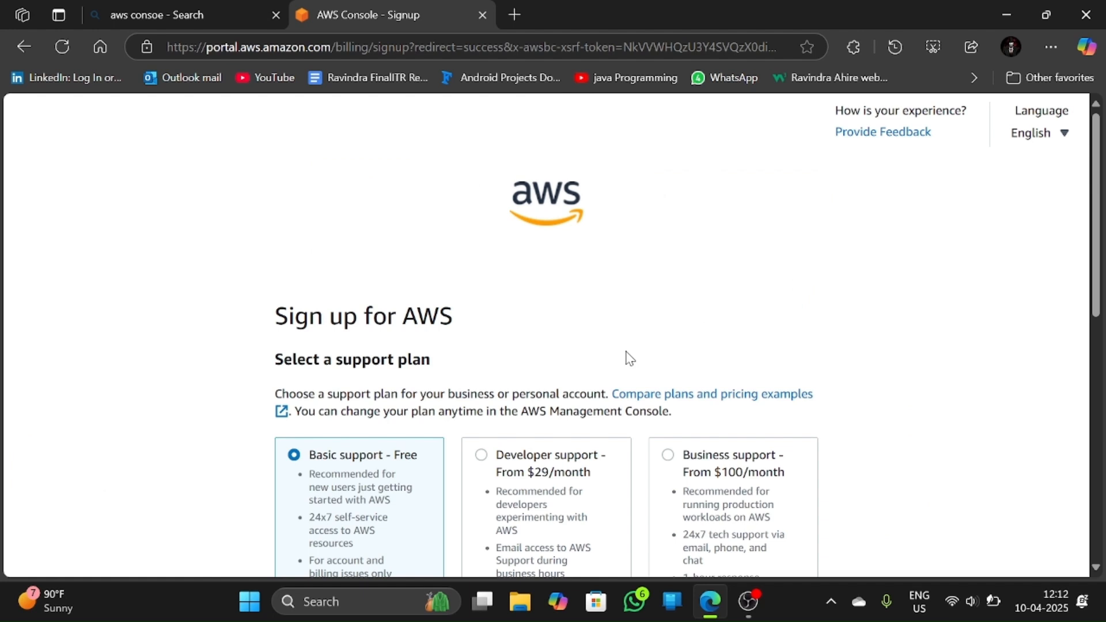
- Keep Basic support - Free selected and complete the sign-up
{"action": "scroll", "coordinate": [521, 296], "scroll_direction": "down", "scroll_amount": 1}
{"action": "triple_click", "coordinate": [424, 282]}
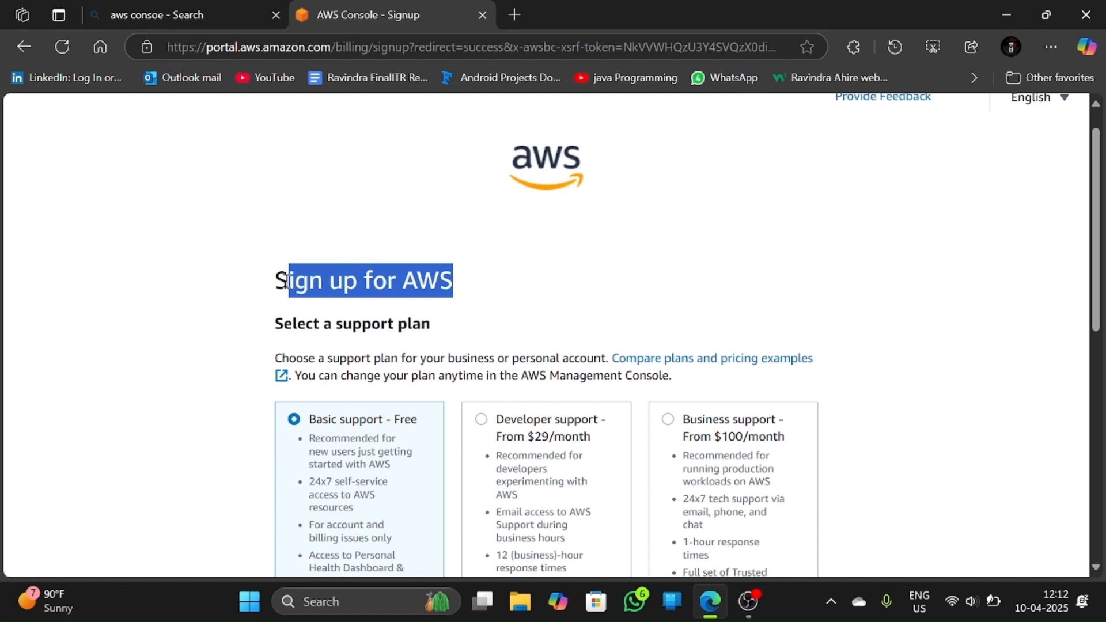
{"action": "left_click", "coordinate": [591, 267]}
{"action": "scroll", "coordinate": [432, 248], "scroll_direction": "down", "scroll_amount": 2}
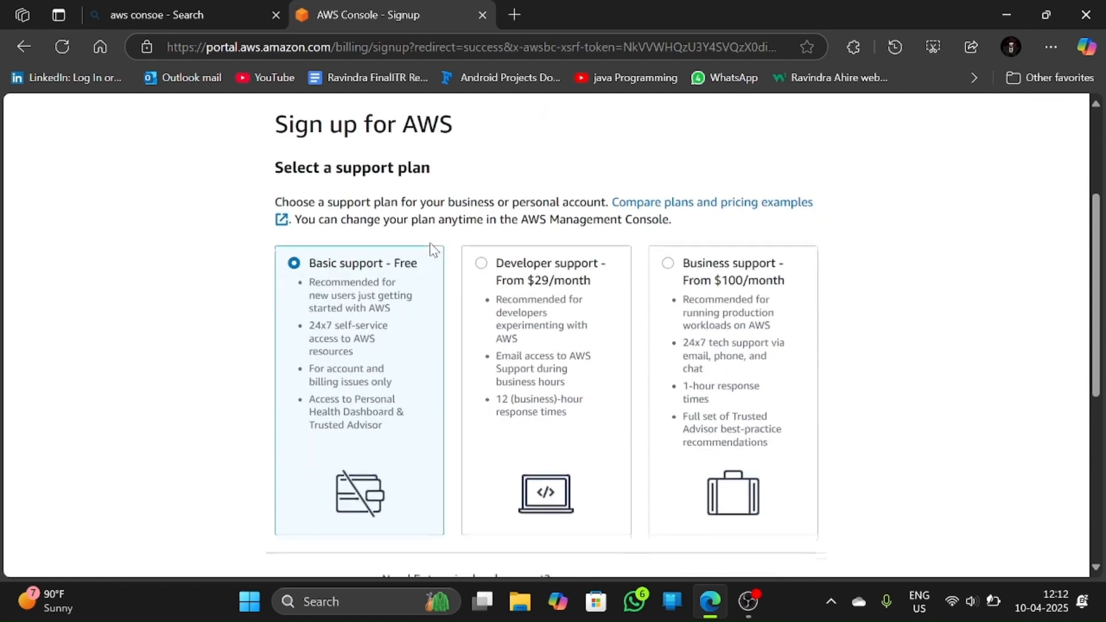
{"action": "scroll", "coordinate": [205, 378], "scroll_direction": "down", "scroll_amount": 2}
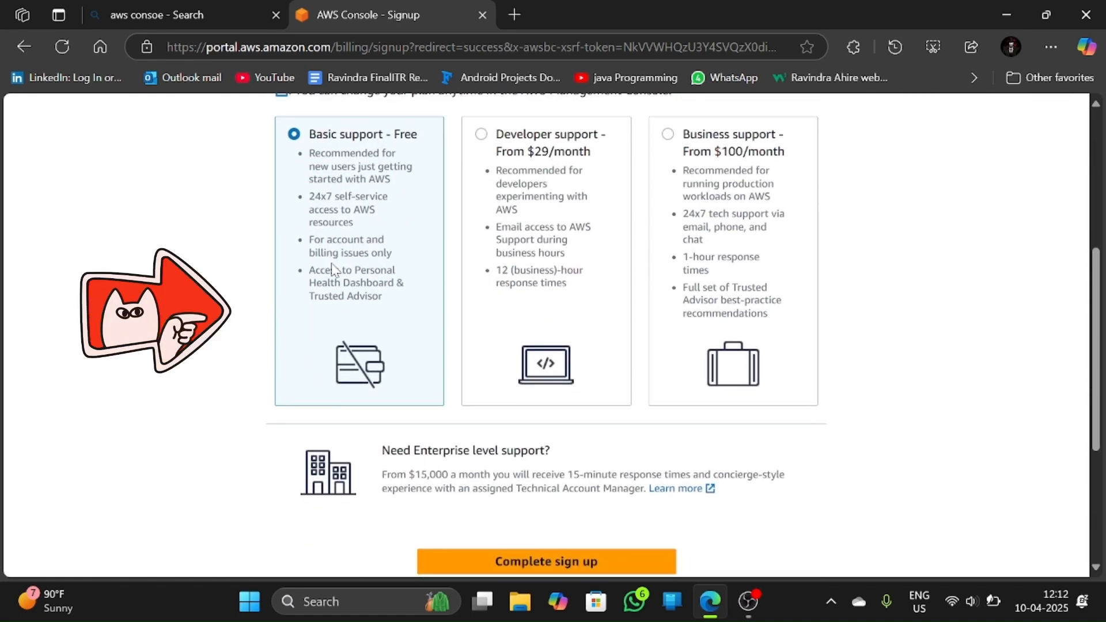
{"action": "scroll", "coordinate": [317, 267], "scroll_direction": "up", "scroll_amount": 1}
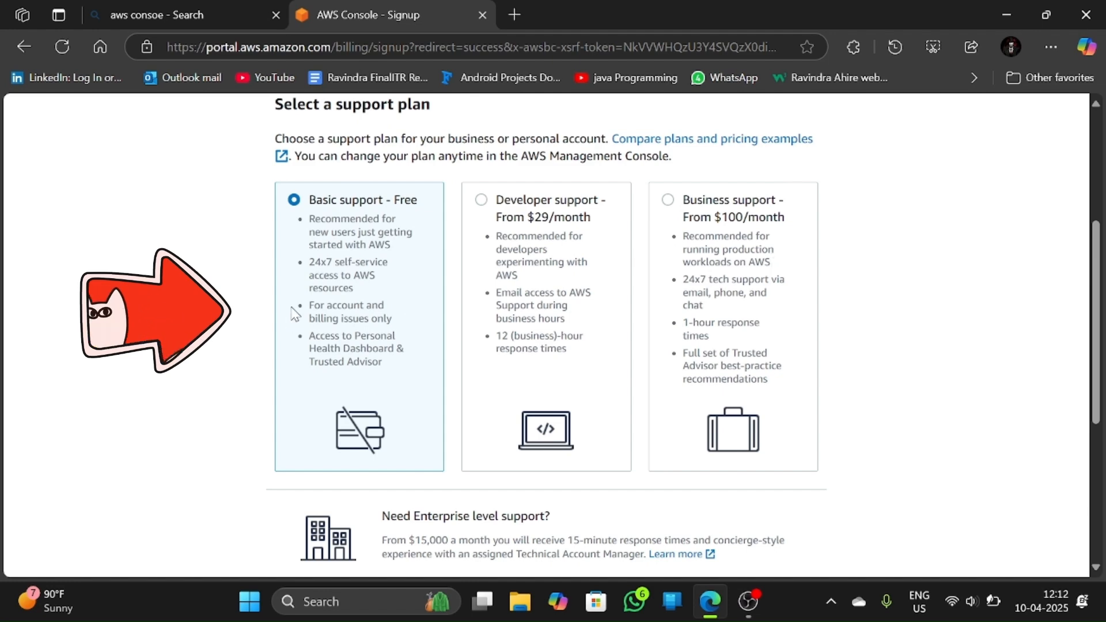
{"action": "scroll", "coordinate": [316, 300], "scroll_direction": "down", "scroll_amount": 3}
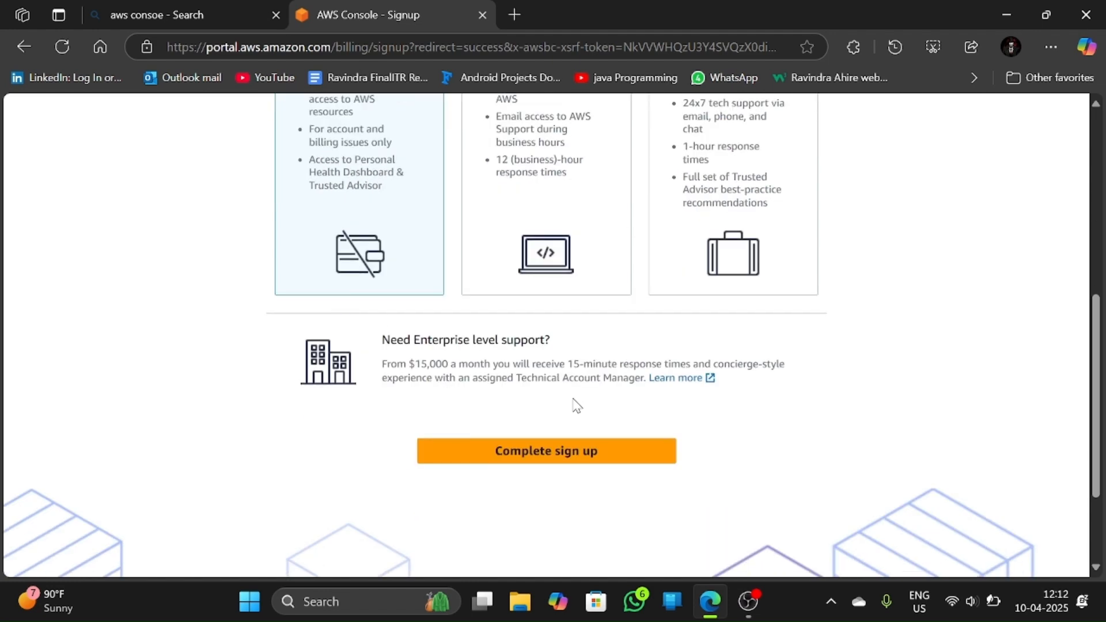
{"action": "left_click", "coordinate": [511, 461]}
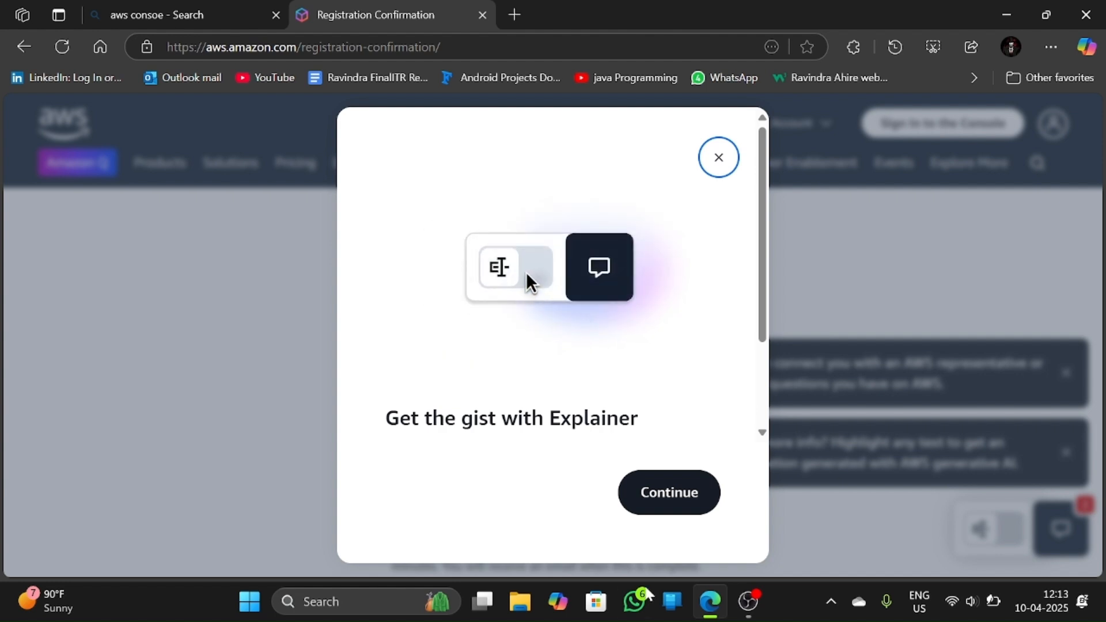
- Dismiss the Explainer introduction, the chat assistant prompt and the AI explanation tip
{"action": "left_click", "coordinate": [675, 493]}
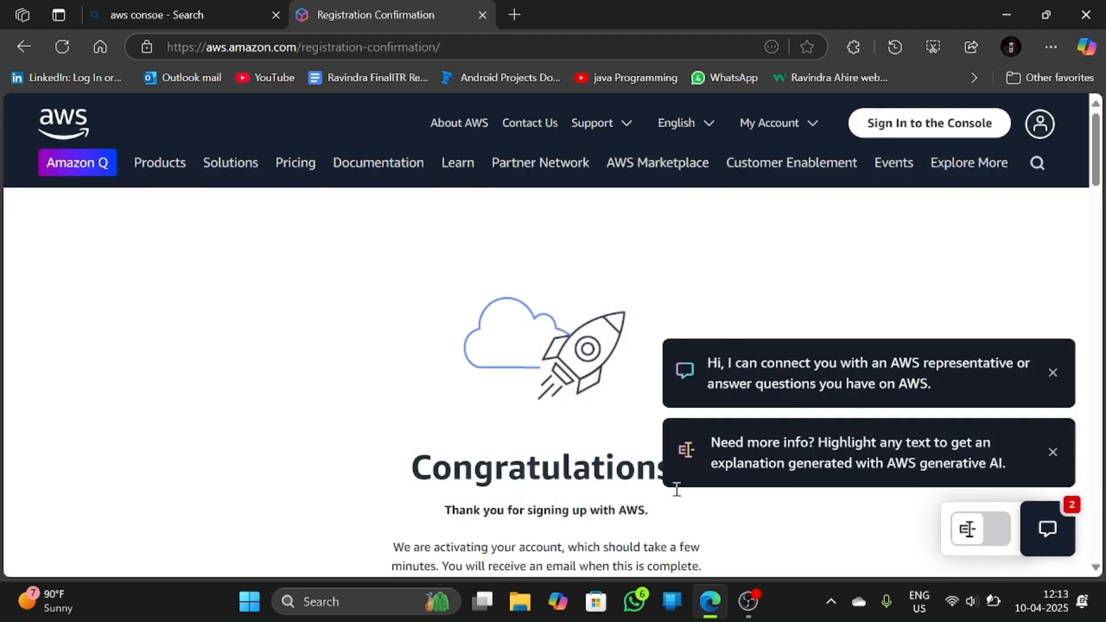
{"action": "left_click", "coordinate": [1053, 375]}
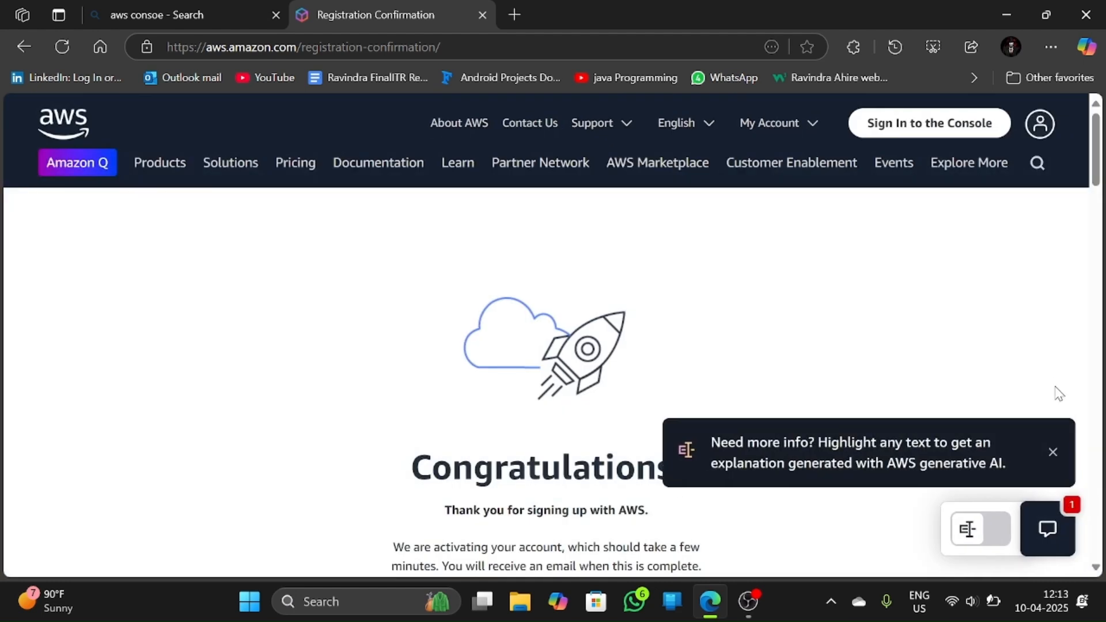
{"action": "left_click", "coordinate": [1053, 455]}
- Go from the Congratulations page to the AWS Management Console
{"action": "scroll", "coordinate": [794, 368], "scroll_direction": "down", "scroll_amount": 2}
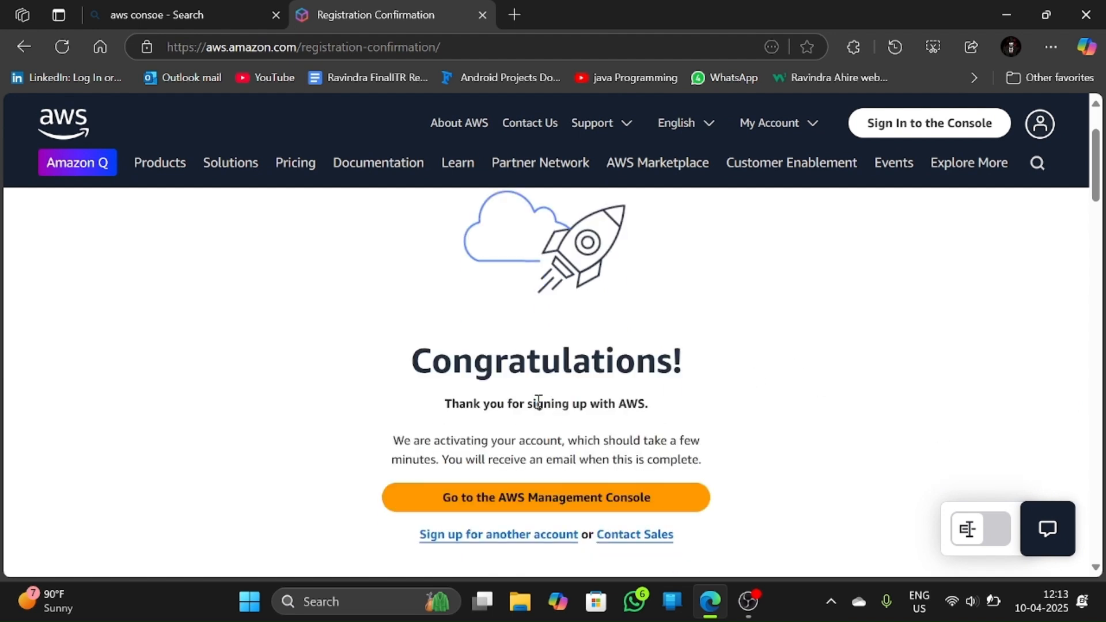
{"action": "left_click_drag", "start_coordinate": [410, 365], "coordinate": [690, 383]}
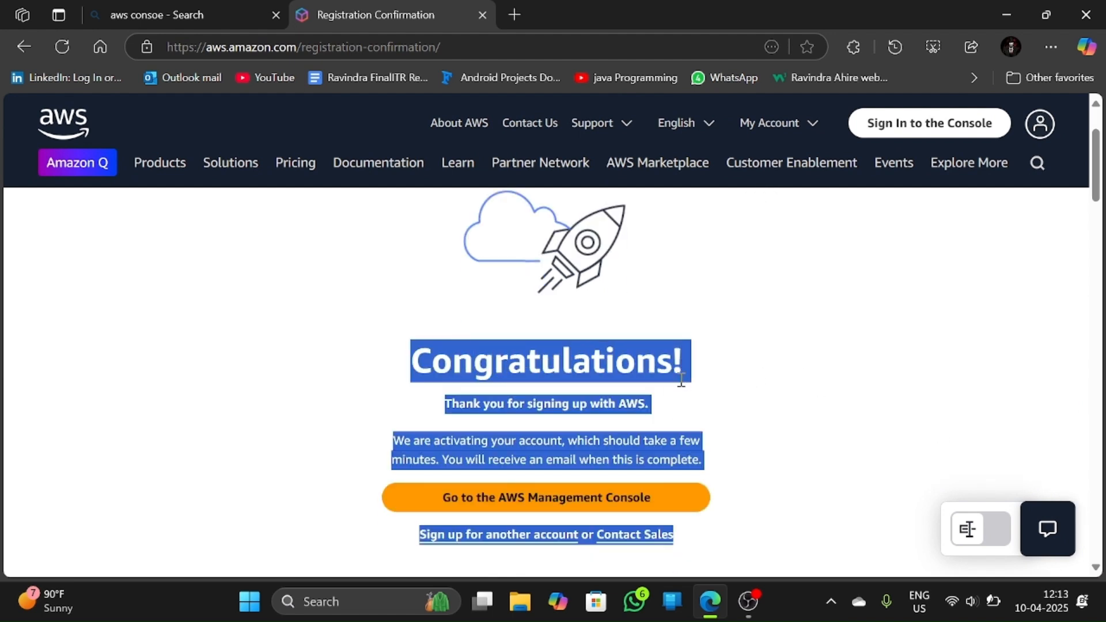
{"action": "left_click", "coordinate": [655, 413]}
{"action": "scroll", "coordinate": [654, 416], "scroll_direction": "down", "scroll_amount": 1}
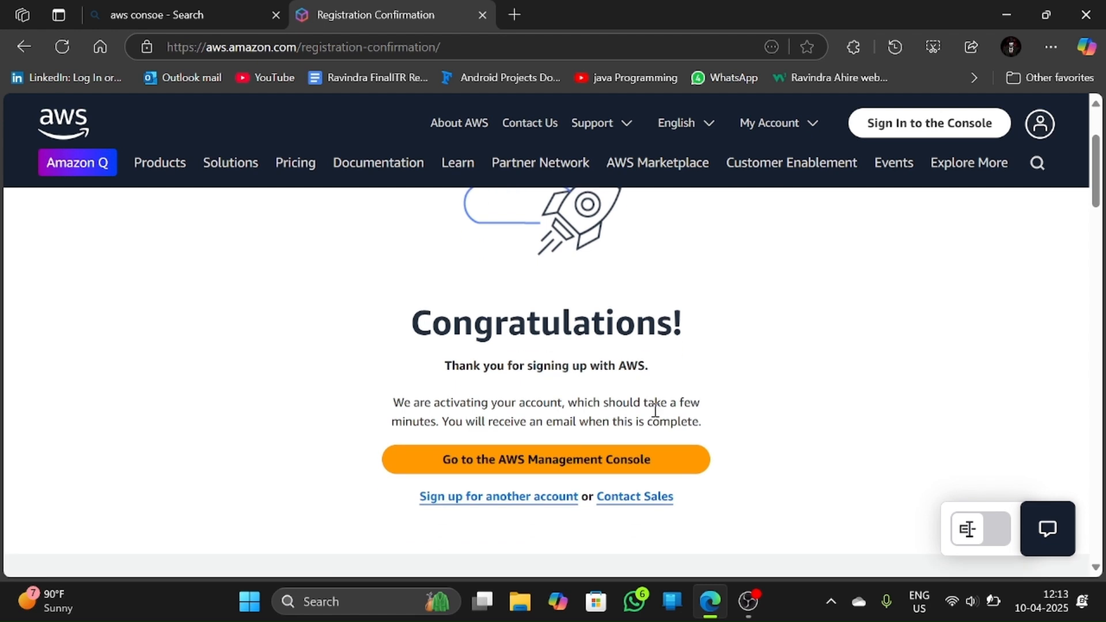
{"action": "left_click", "coordinate": [598, 460]}
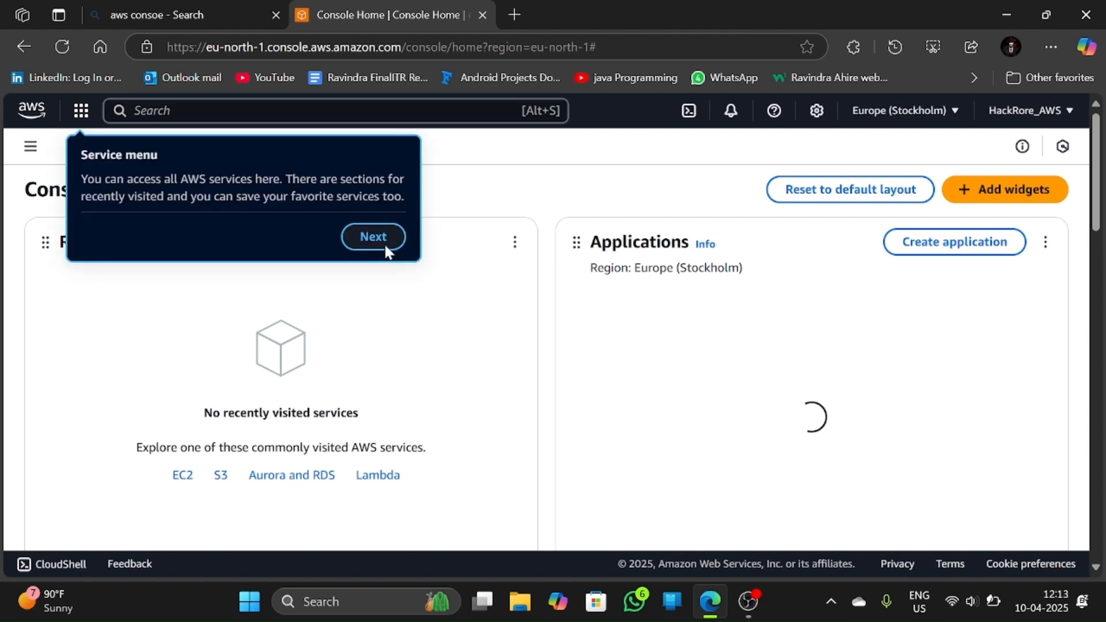
- Dismiss the console tour, resource search and Unified Settings tips
{"action": "left_click", "coordinate": [371, 242]}
{"action": "left_click", "coordinate": [440, 236]}
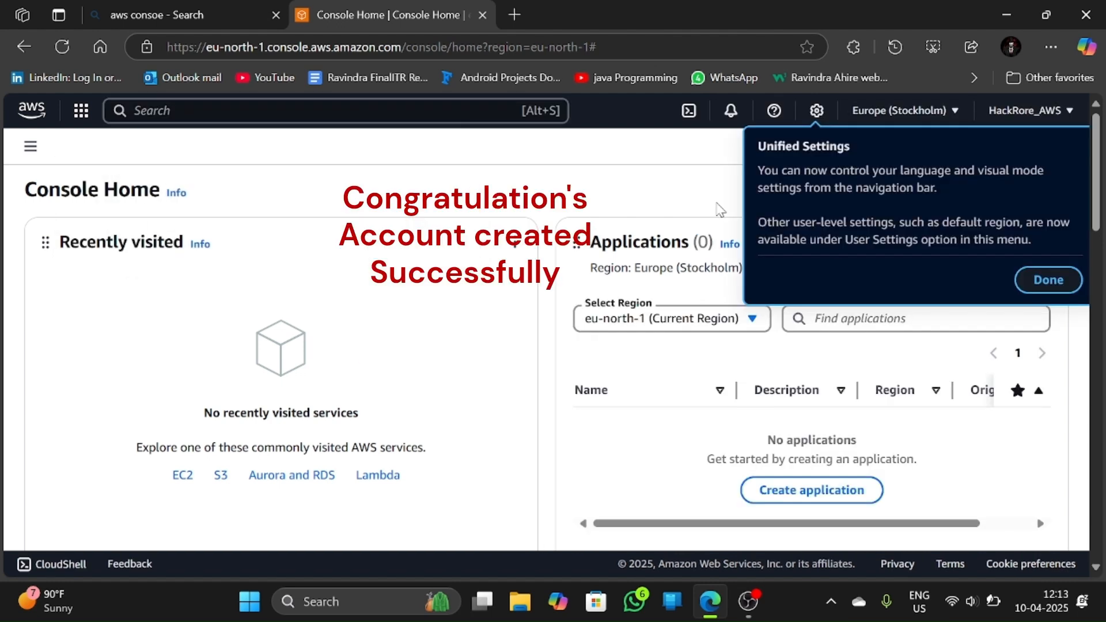
{"action": "left_click", "coordinate": [1052, 281]}
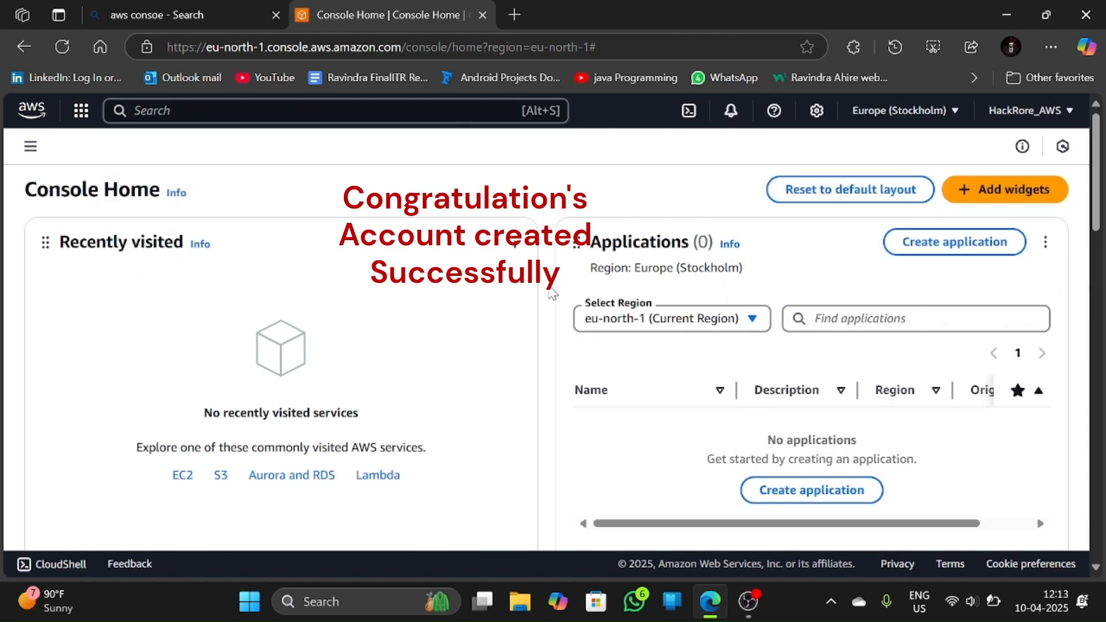
- Scroll through the Console Home widgets, showing Applications (0) and no recent services
{"action": "scroll", "coordinate": [552, 294], "scroll_direction": "down", "scroll_amount": 2}
{"action": "scroll", "coordinate": [552, 294], "scroll_direction": "up", "scroll_amount": 2}
{"action": "scroll", "coordinate": [552, 294], "scroll_direction": "down", "scroll_amount": 4}
{"action": "scroll", "coordinate": [552, 294], "scroll_direction": "up", "scroll_amount": 4}
{"action": "scroll", "coordinate": [552, 294], "scroll_direction": "down", "scroll_amount": 6}
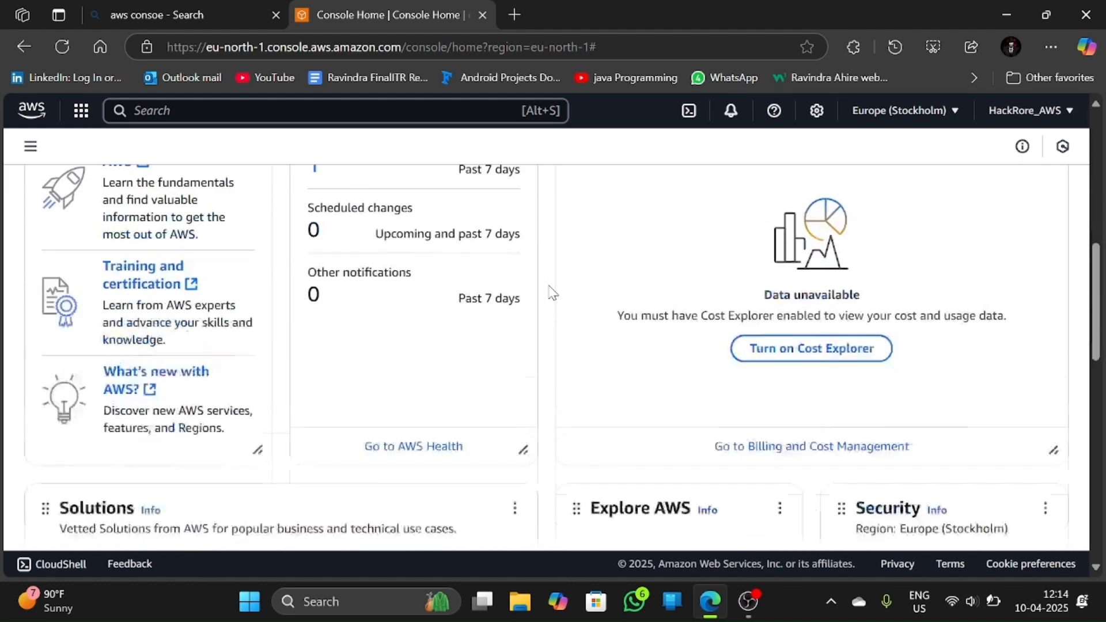
{"action": "scroll", "coordinate": [552, 294], "scroll_direction": "up", "scroll_amount": 6}
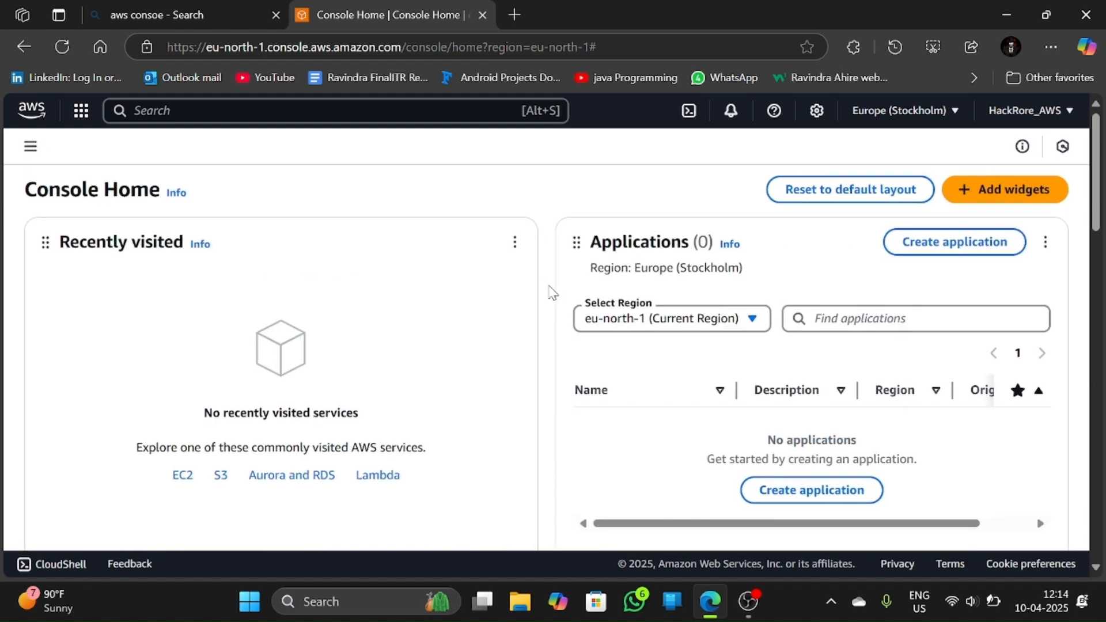